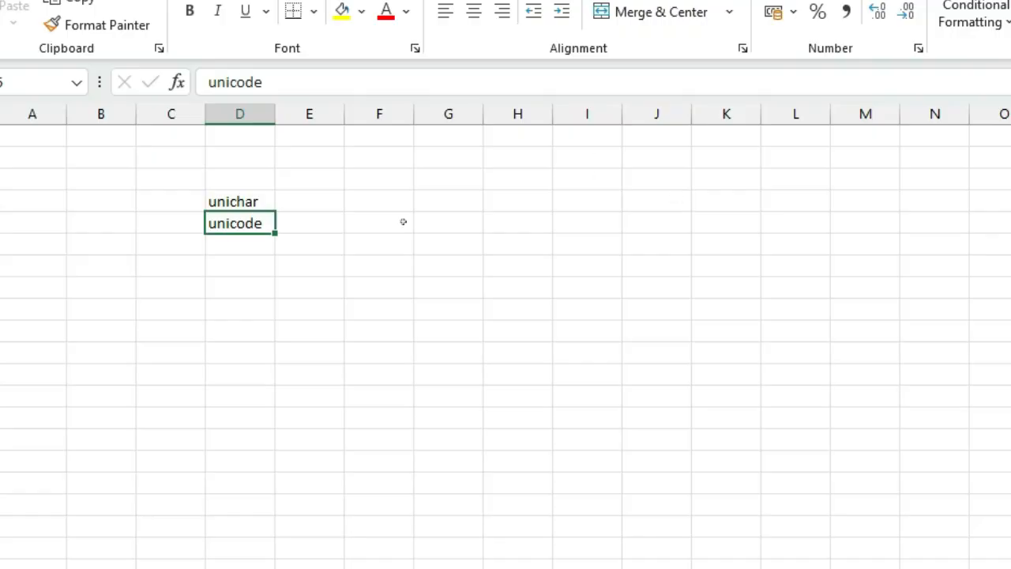
# - Widen column D so the unichar and unicode labels fit
pyautogui.moveTo(275, 114); pyautogui.dragTo(428, 115)
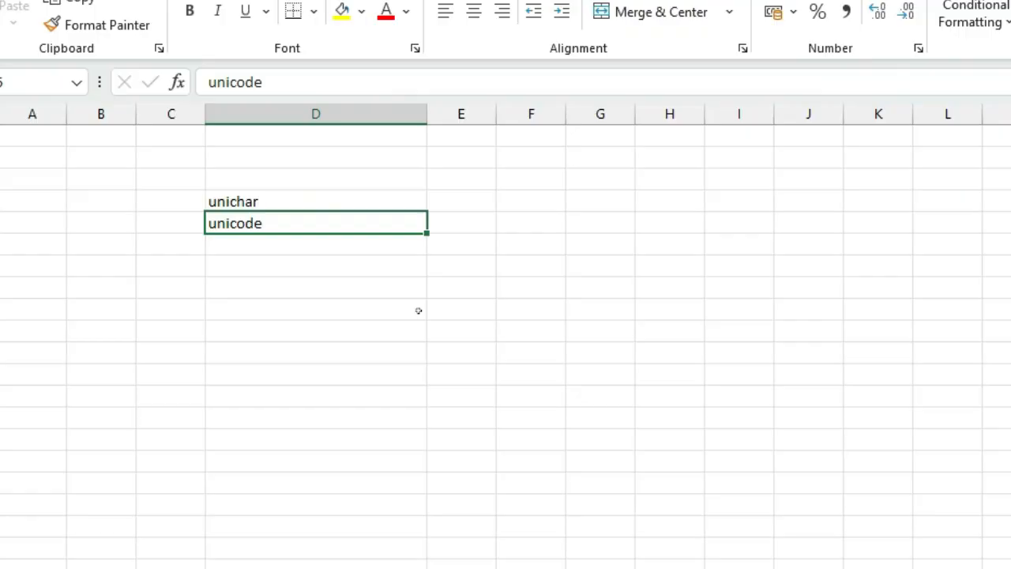
pyautogui.press('Up')
pyautogui.press('Left')
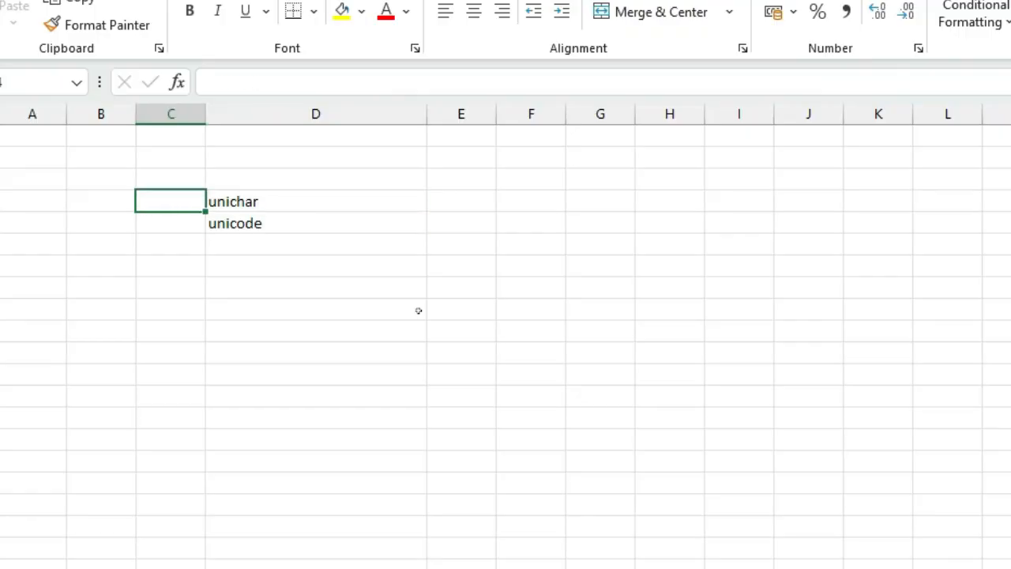
pyautogui.press('Right')
pyautogui.press('Left')
pyautogui.press('Left')
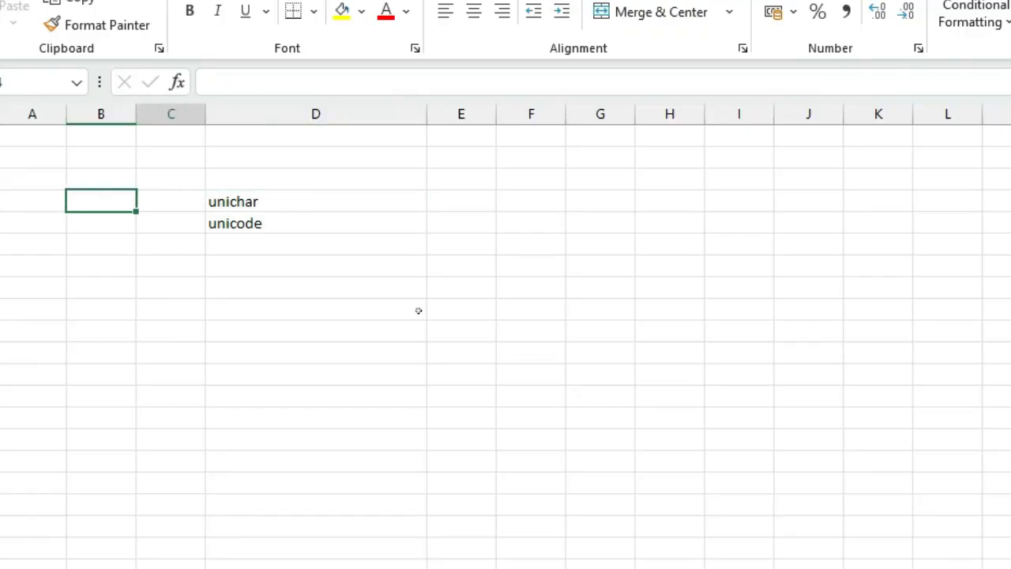
pyautogui.press('Right')
# - Enter the formula =char(B4) in cell C4, referencing the code number in B4
pyautogui.write('=')
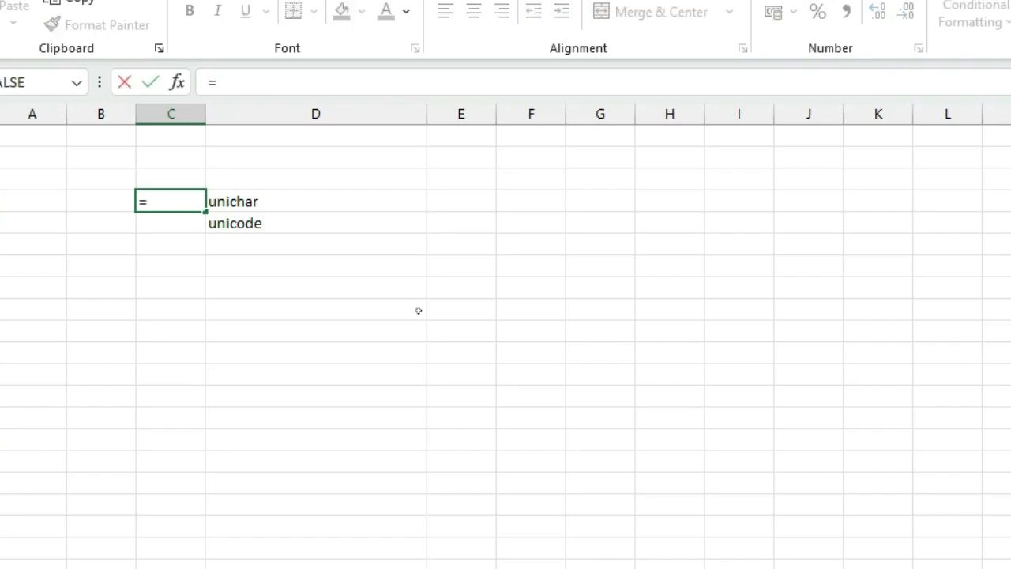
pyautogui.write('char')
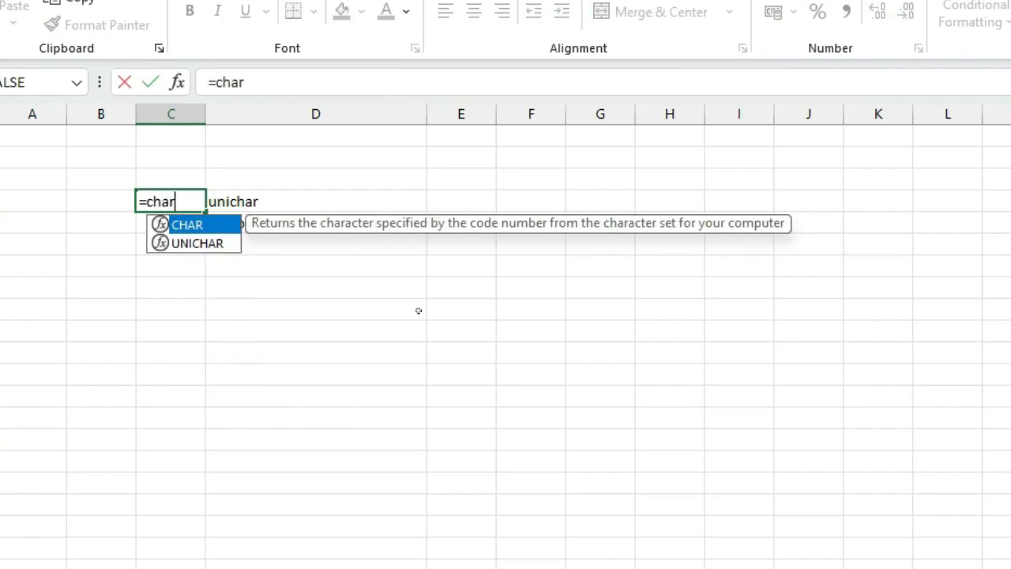
pyautogui.write('(')
pyautogui.press('Left')
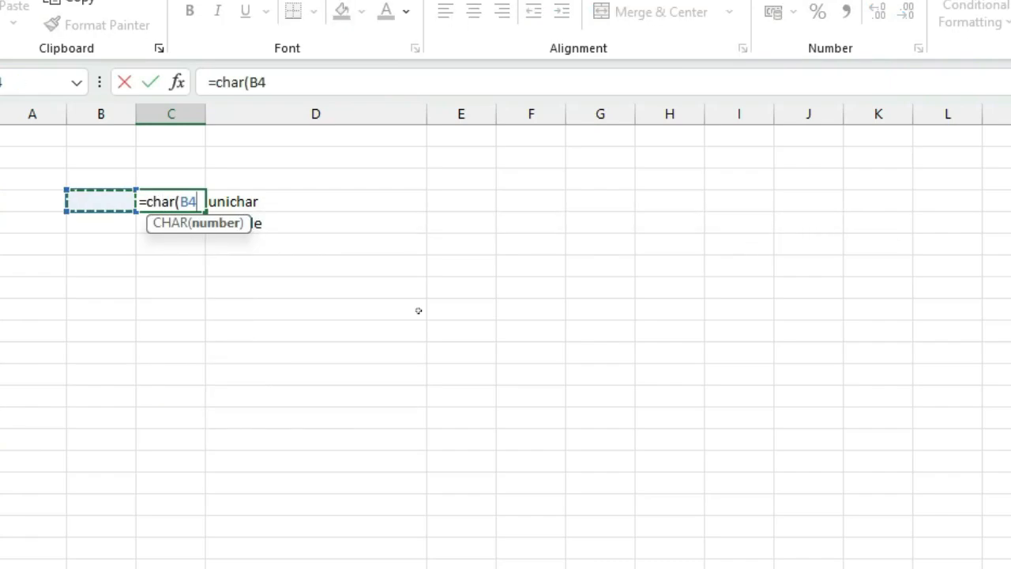
pyautogui.write(')')
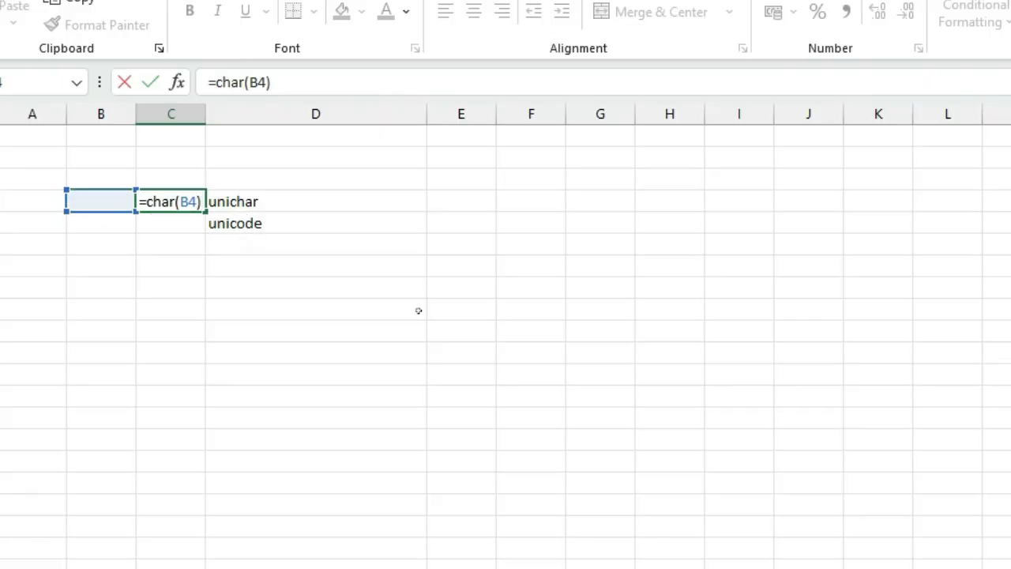
pyautogui.press('Return')
# - Enter test code numbers 25 and then 100 in cell B4
pyautogui.press('Up')
pyautogui.press('Left')
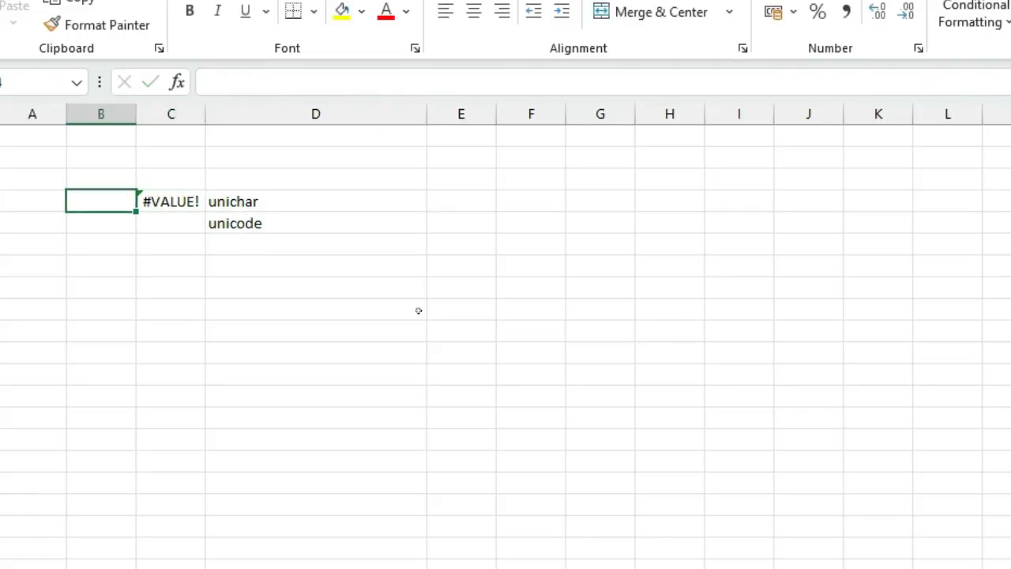
pyautogui.write('25')
pyautogui.press('Return')
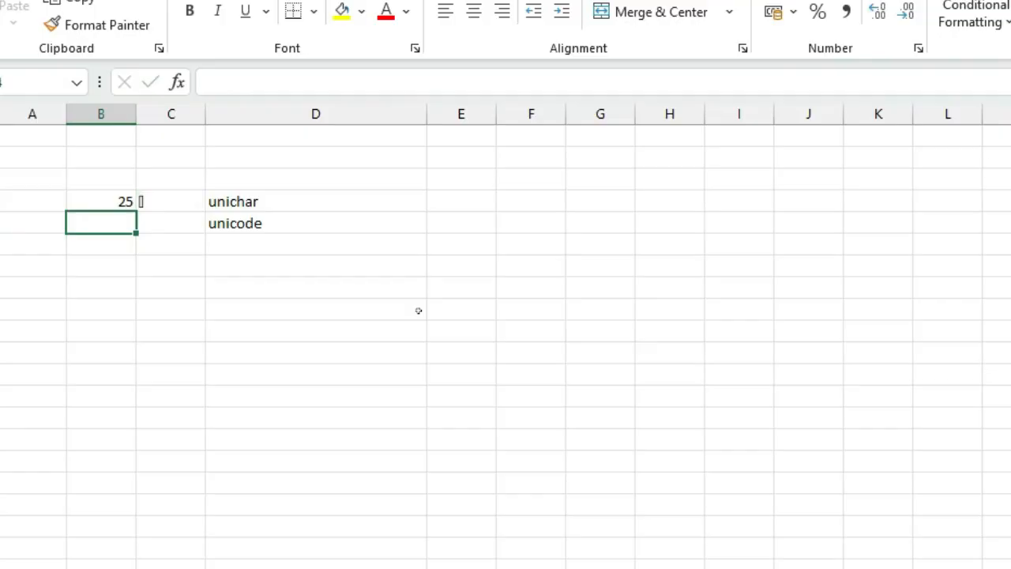
pyautogui.press('Up')
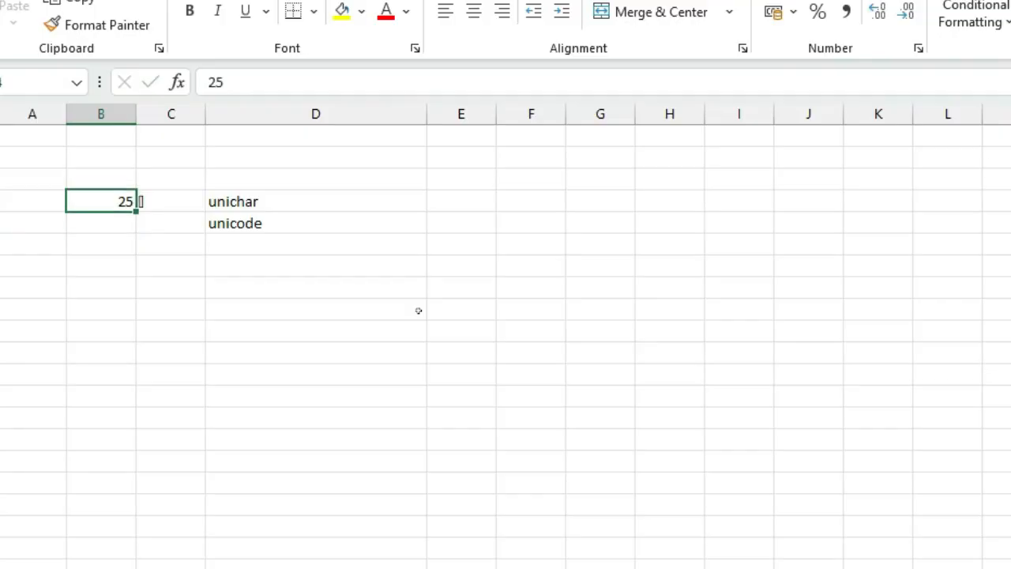
pyautogui.write('100')
pyautogui.press('Return')
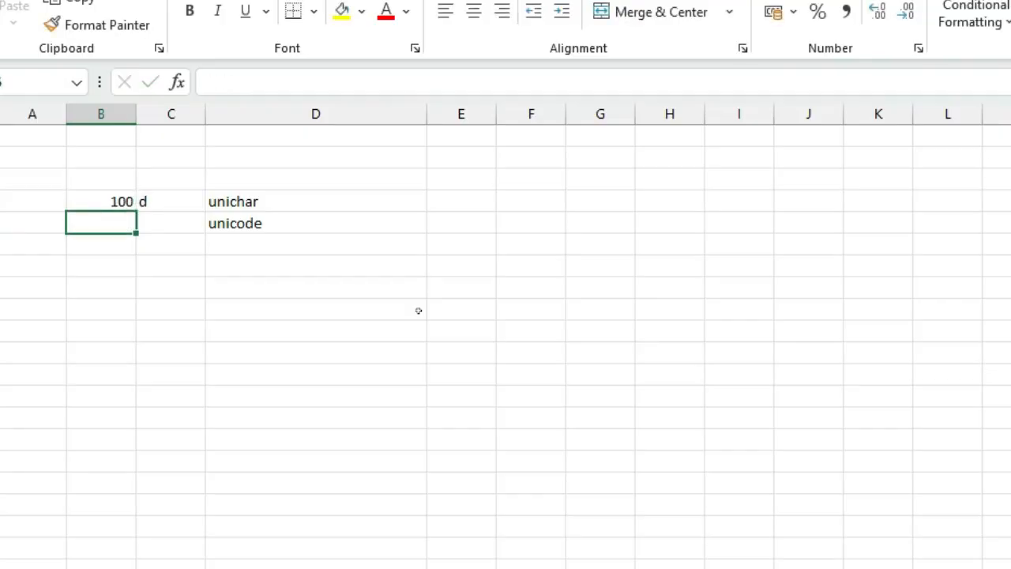
# - Inspect the CHAR formula in C4, then set B4 back to 25
pyautogui.press('Up')
pyautogui.press('Right')
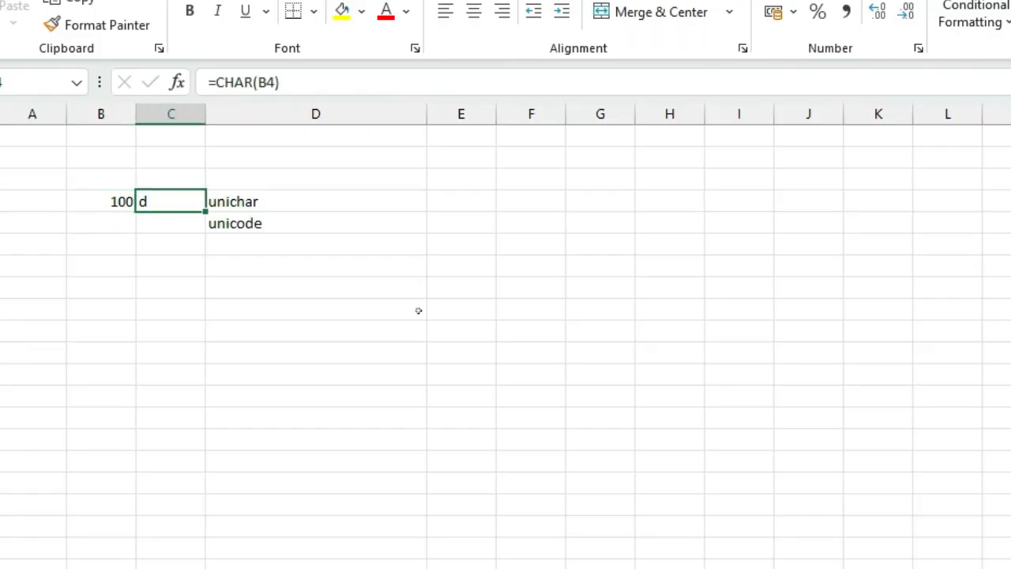
pyautogui.press('F2')
pyautogui.press('Return')
pyautogui.press('Up')
pyautogui.press('Left')
pyautogui.write('25')
pyautogui.press('Return')
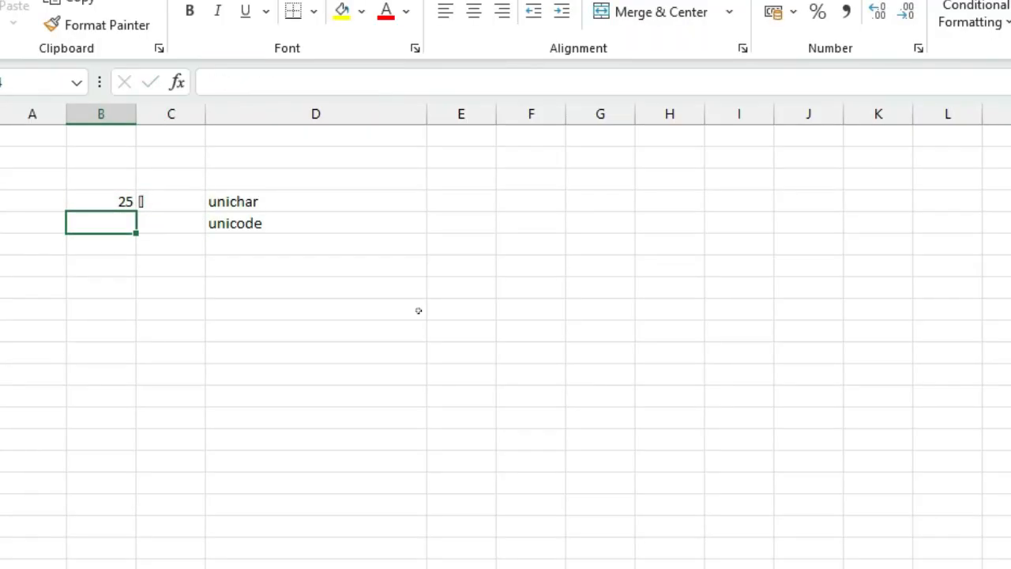
# - Try code numbers 5, 10 and 258 in cell B4 one after another
pyautogui.press('Up')
pyautogui.write('5')
pyautogui.press('Return')
pyautogui.press('Up')
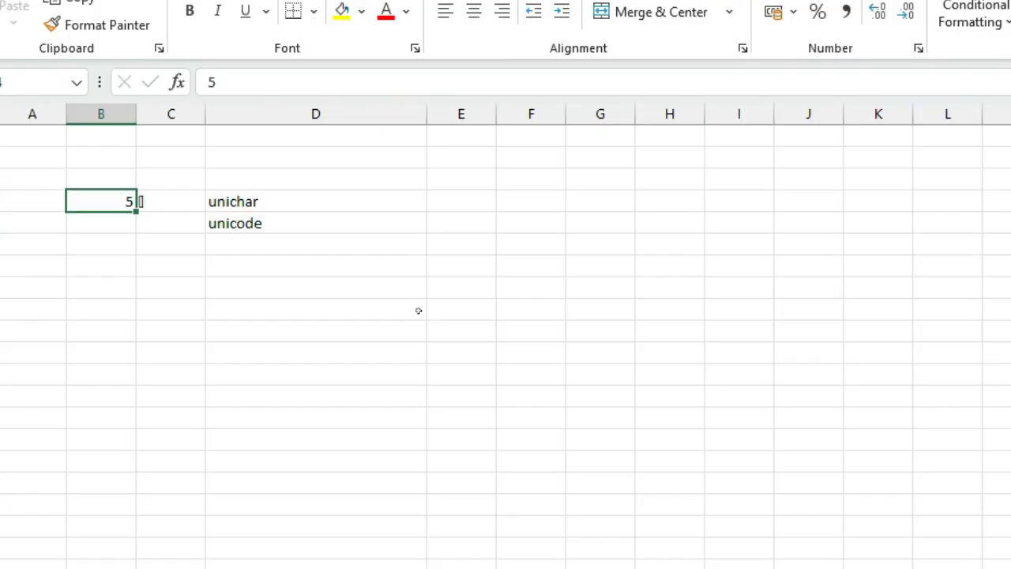
pyautogui.write('10')
pyautogui.press('Return')
pyautogui.press('Up')
pyautogui.write('258')
pyautogui.press('Return')
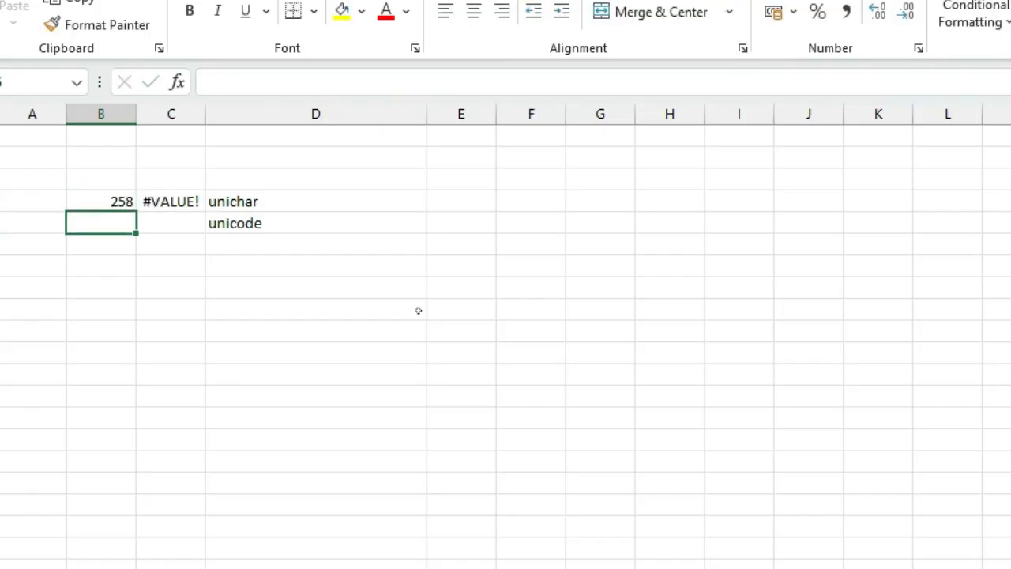
pyautogui.press('Up')
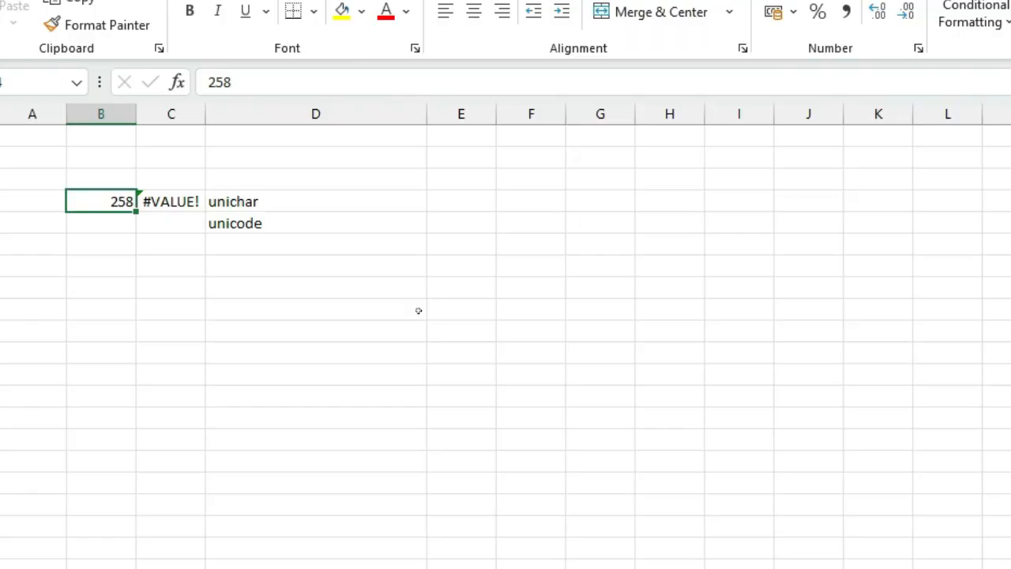
# - Edit the value in B4 to 250
pyautogui.press('F2')
pyautogui.press('BackSpace')
pyautogui.write('0')
pyautogui.press('Return')
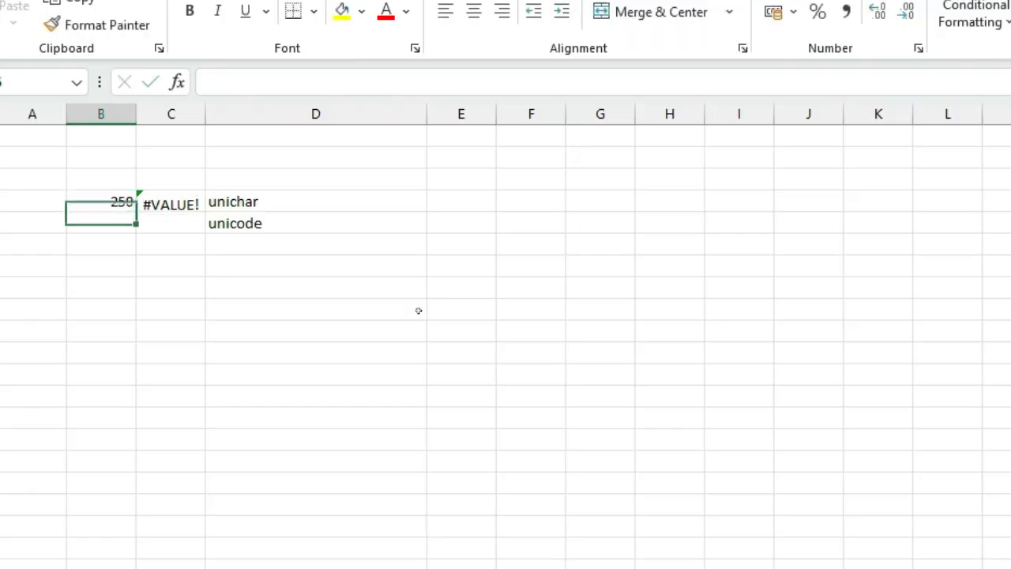
pyautogui.press('Up')
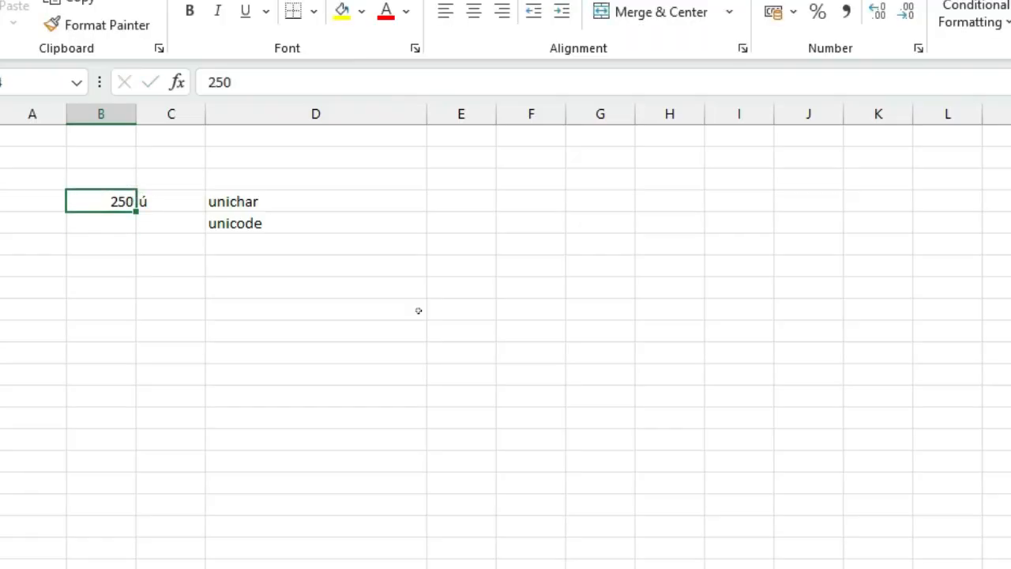
# - Enter the formula =code(B5) in cell C5, referencing cell B5
pyautogui.press('Right')
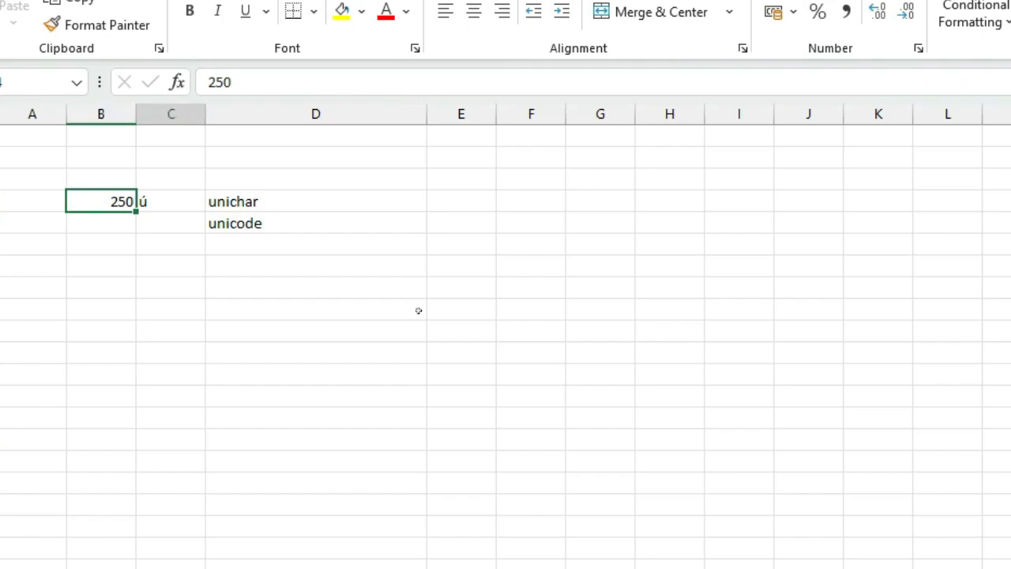
pyautogui.press('Down')
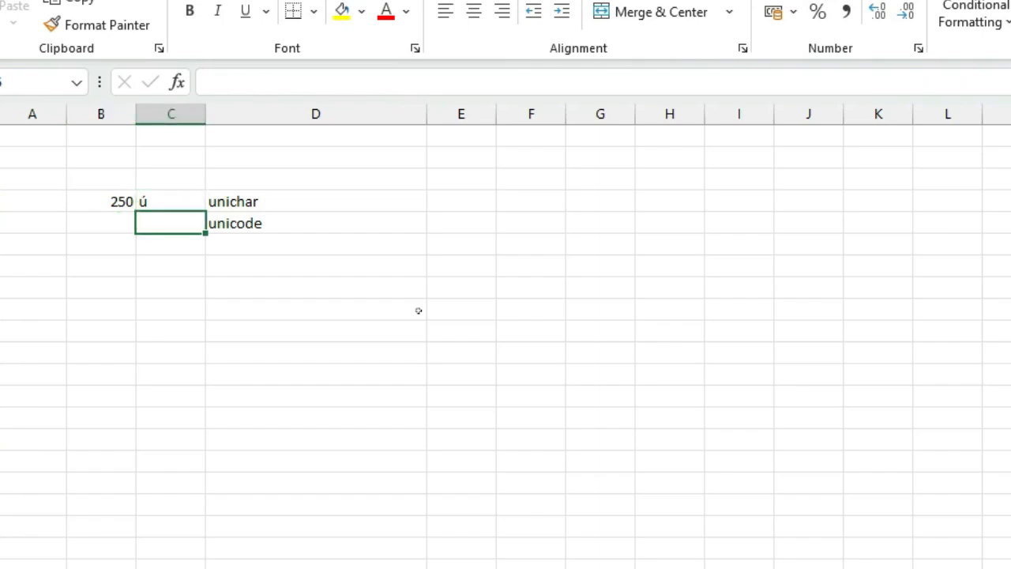
pyautogui.write('=code')
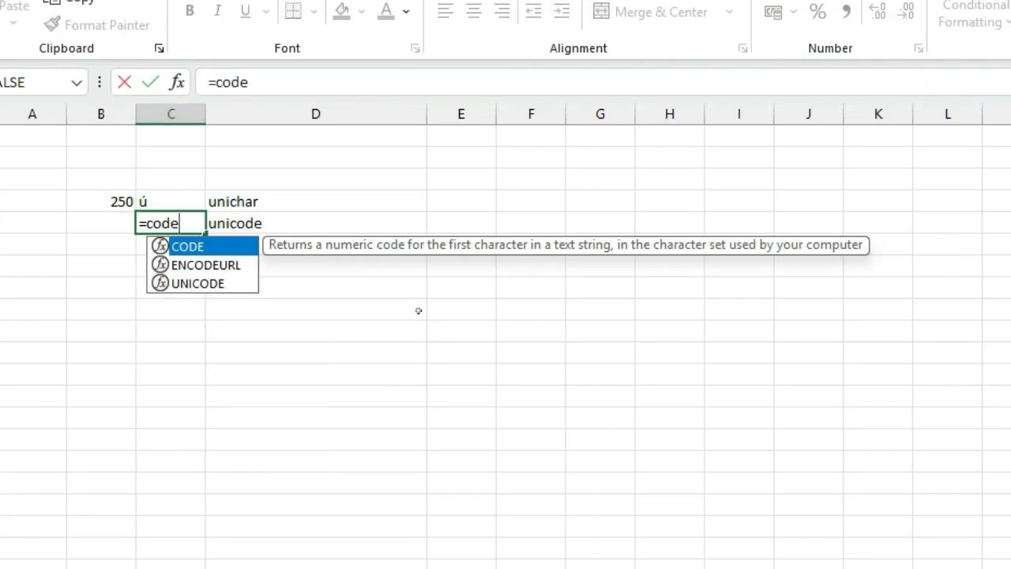
pyautogui.write('(')
pyautogui.press('Left')
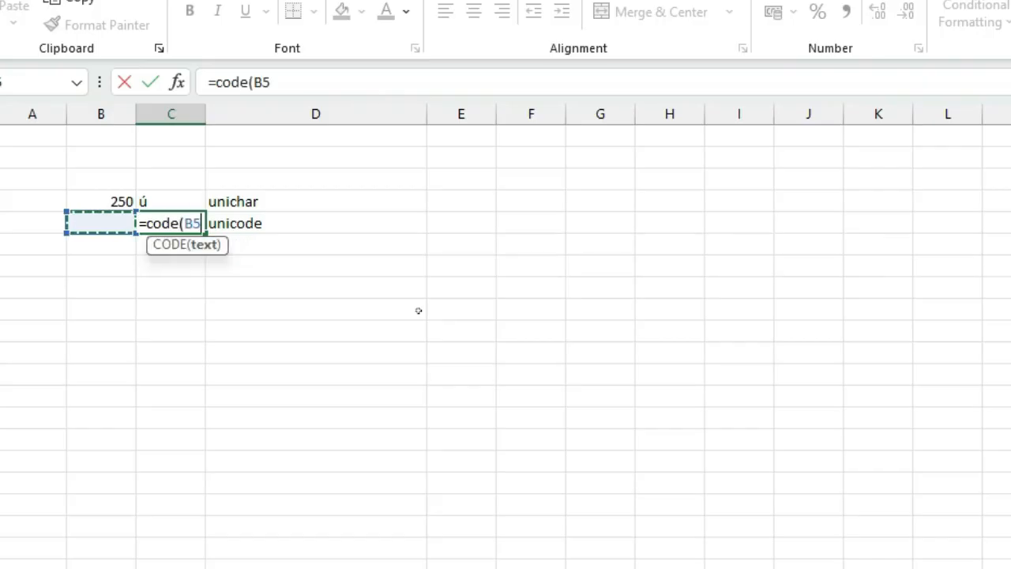
pyautogui.write(')')
pyautogui.hotkey('ctrl', 'Return')
# - Enter test values 25, 20 and then 10 in cell B5
pyautogui.press('Left')
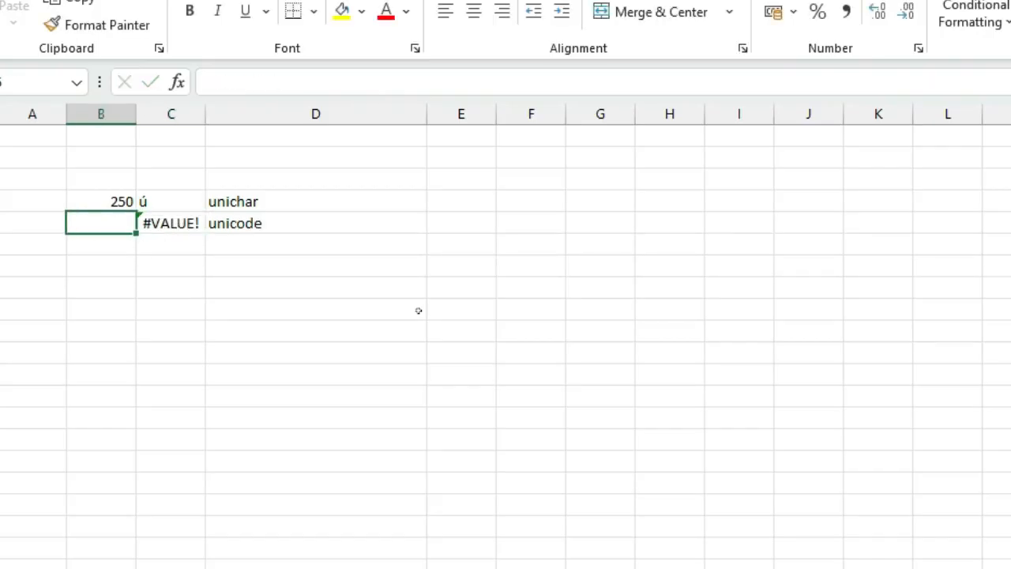
pyautogui.write('25')
pyautogui.press('Return')
pyautogui.press('Up')
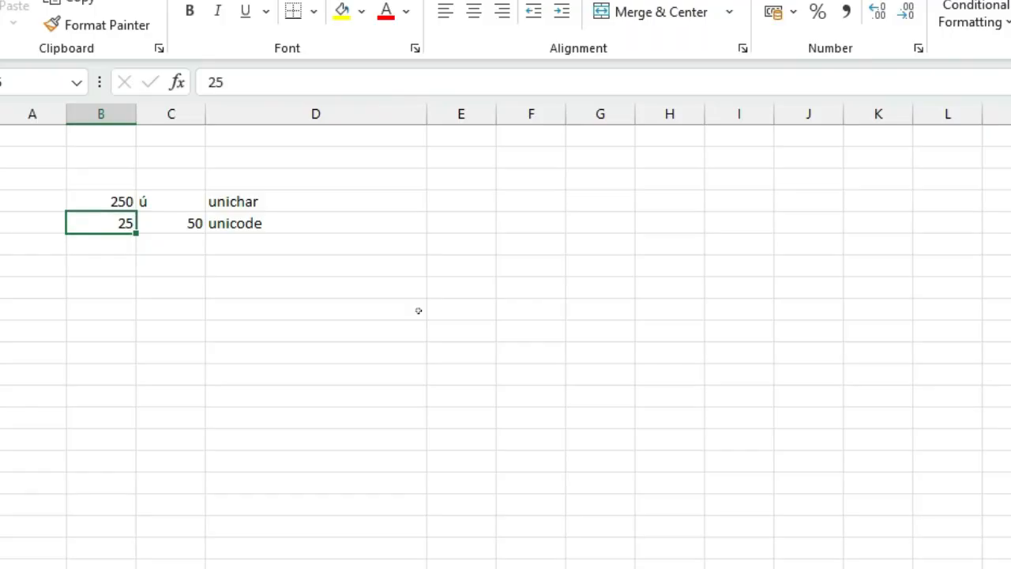
pyautogui.write('20')
pyautogui.press('Return')
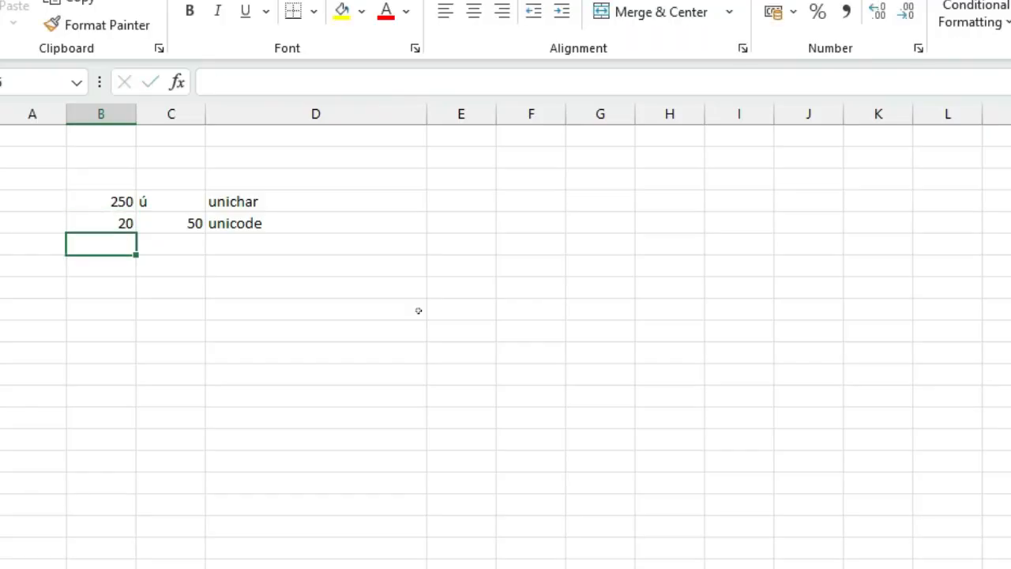
pyautogui.press('Up')
pyautogui.write('10')
pyautogui.press('Return')
# - Turn the unichar label in D4 into the formula =unichar(B4)
pyautogui.press('Up')
pyautogui.press('Right')
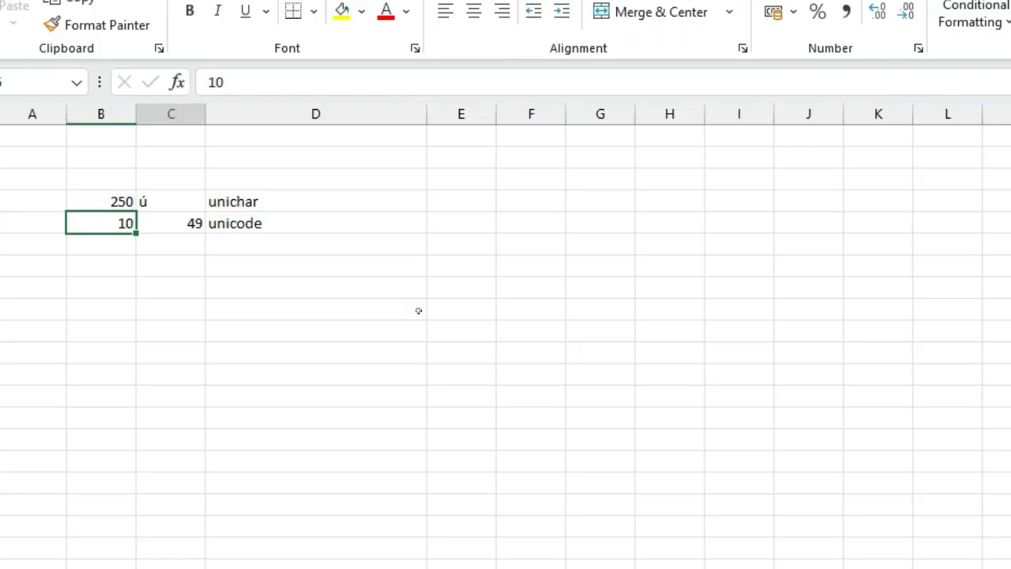
pyautogui.press('Right')
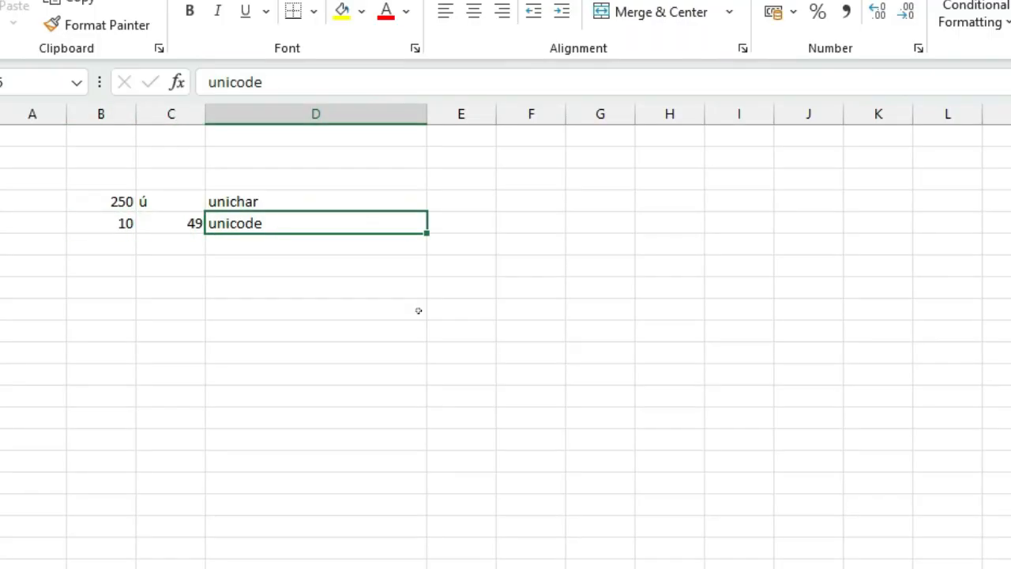
pyautogui.press('Up')
pyautogui.press('F2')
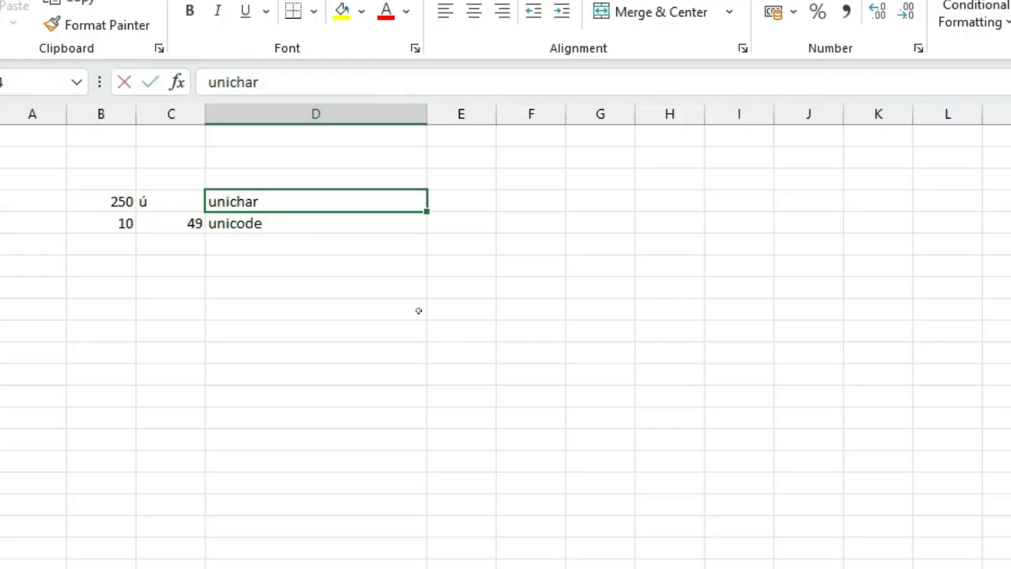
pyautogui.press('Home')
pyautogui.write('=')
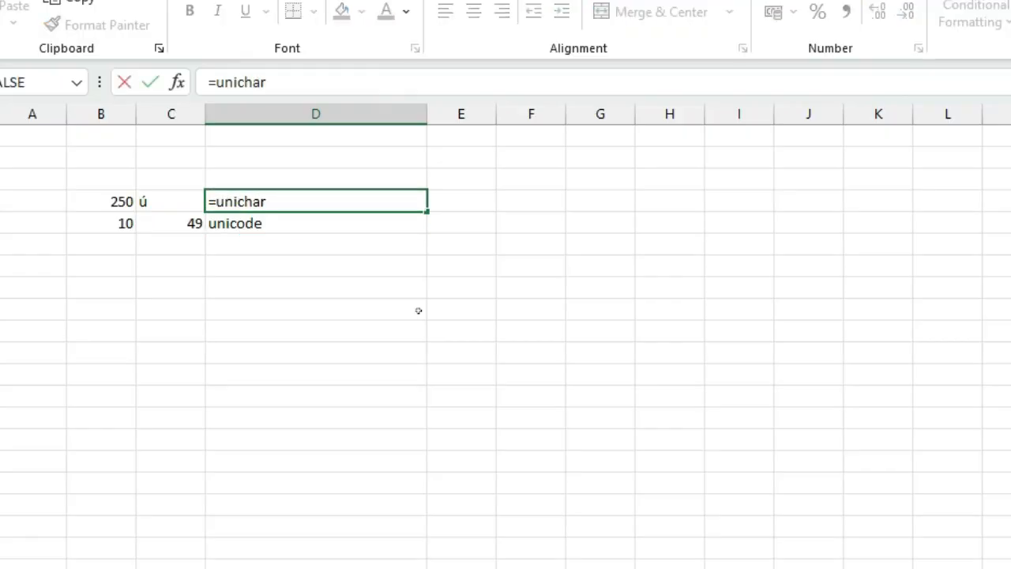
pyautogui.press('End')
pyautogui.write('(')
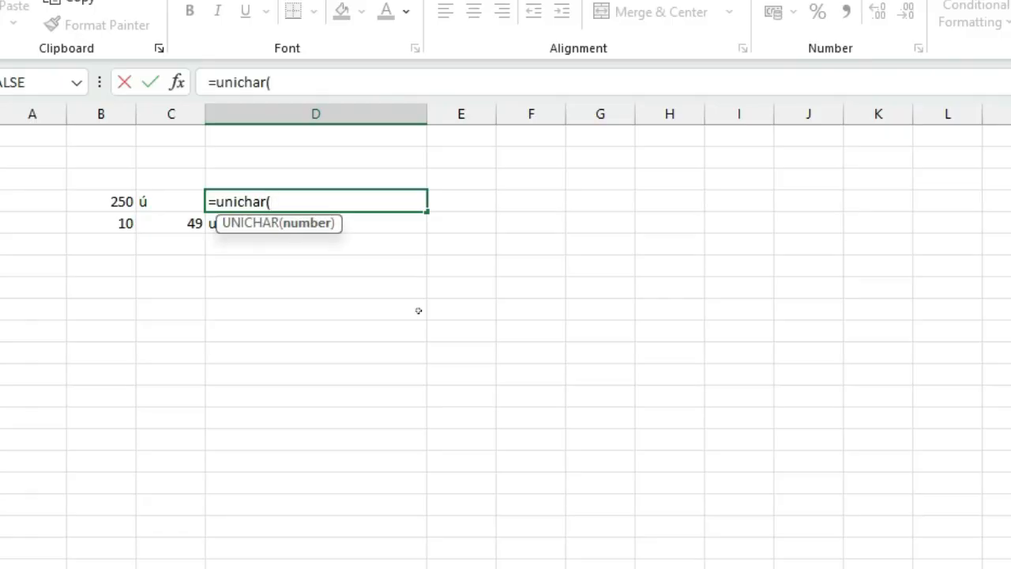
pyautogui.press('Left')
pyautogui.press('Left')
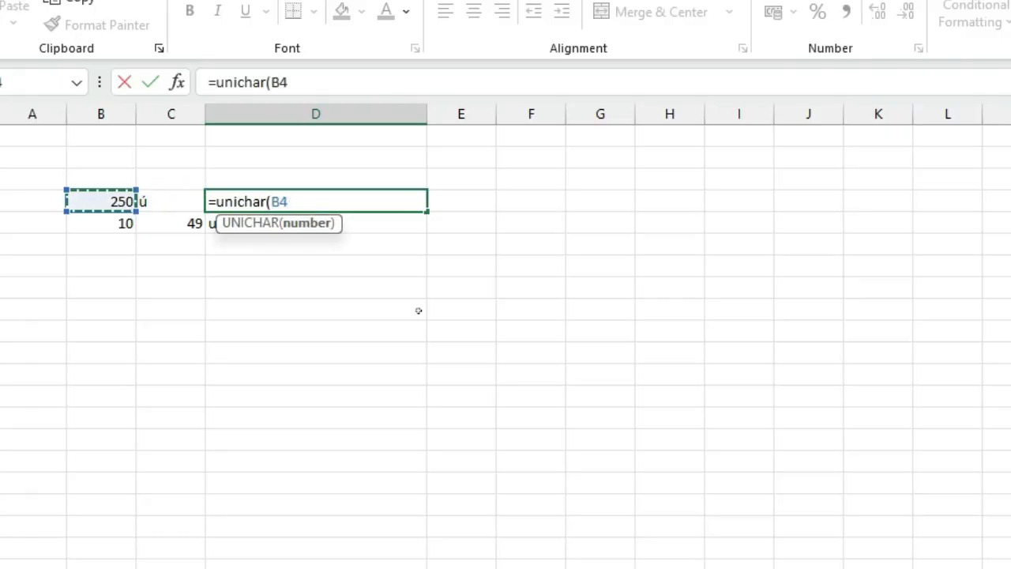
pyautogui.write(')')
pyautogui.press('Return')
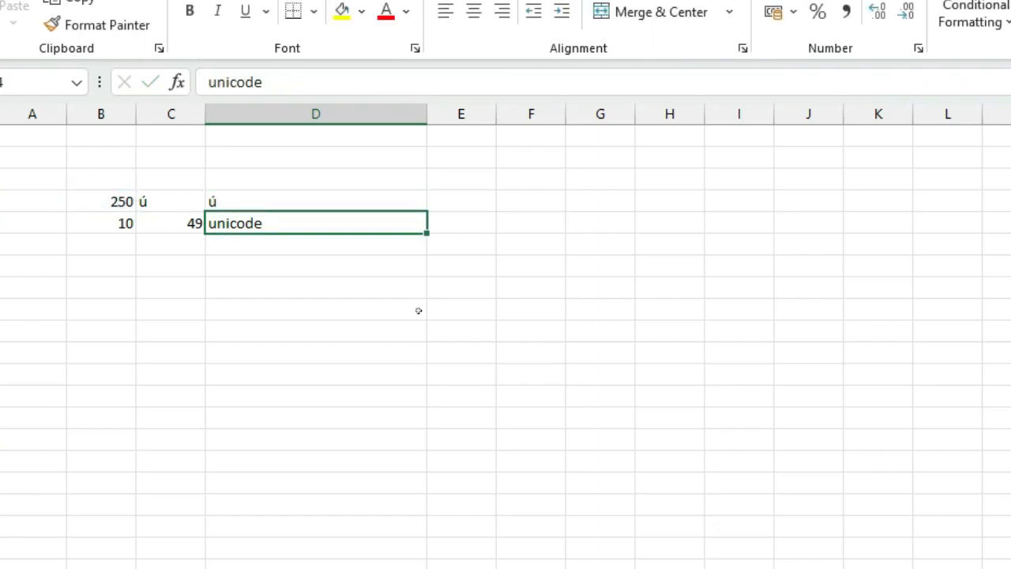
# - Set B4 to 25000 and select the UNICHAR formula cell D4
pyautogui.press('Up')
pyautogui.press('Left')
pyautogui.press('Left')
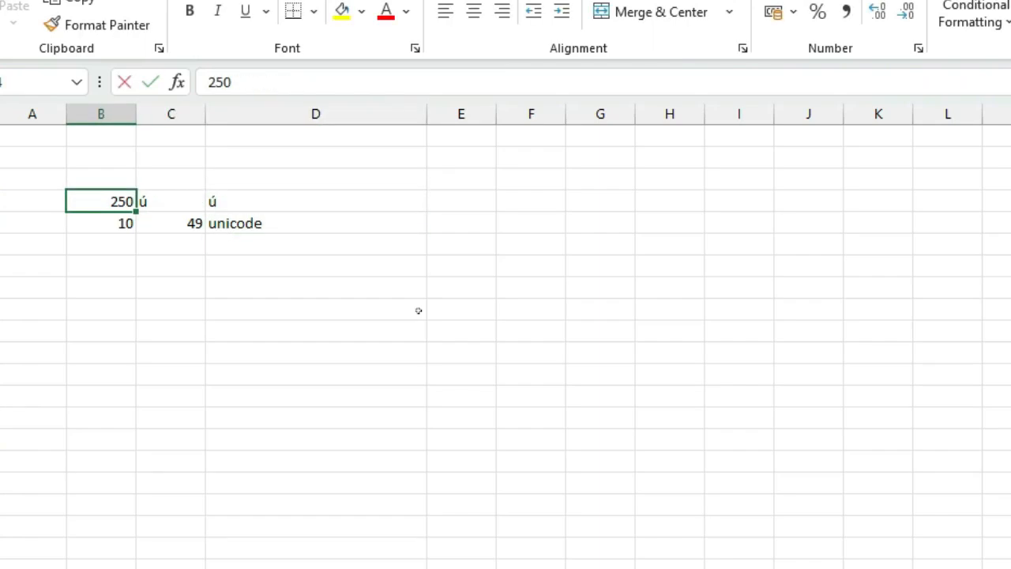
pyautogui.write('25000')
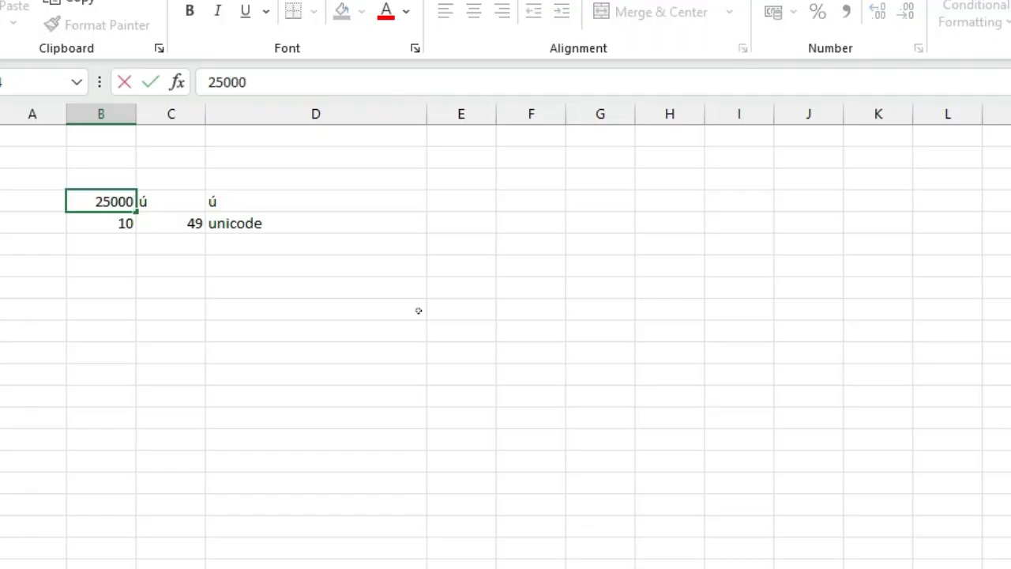
pyautogui.press('Return')
pyautogui.press('Up')
pyautogui.press('Right')
pyautogui.press('Right')
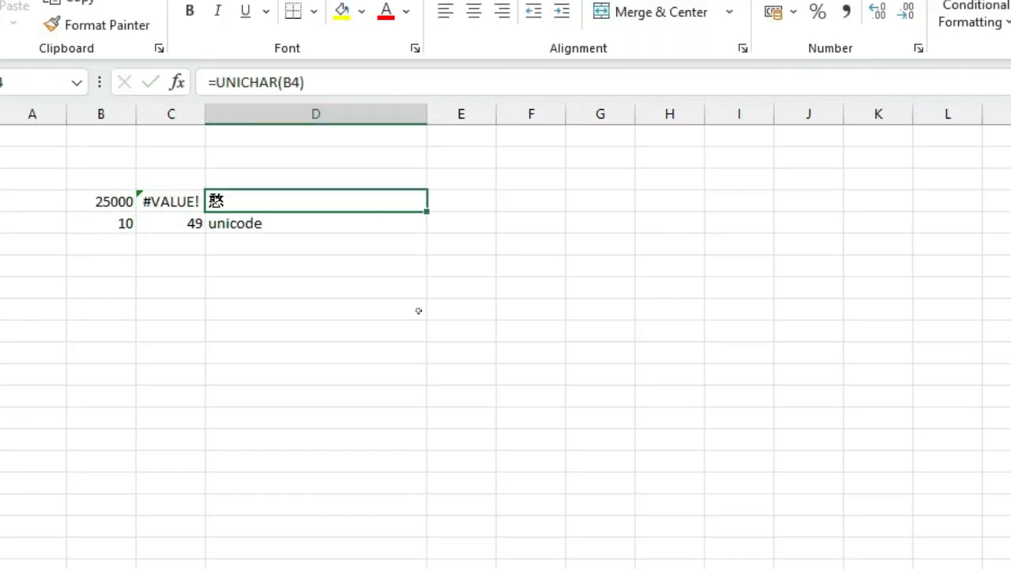
# - Enter test values 45000 and then 2586 in cell B4 to test the UNICHAR result
pyautogui.scroll(12, 311, 379)
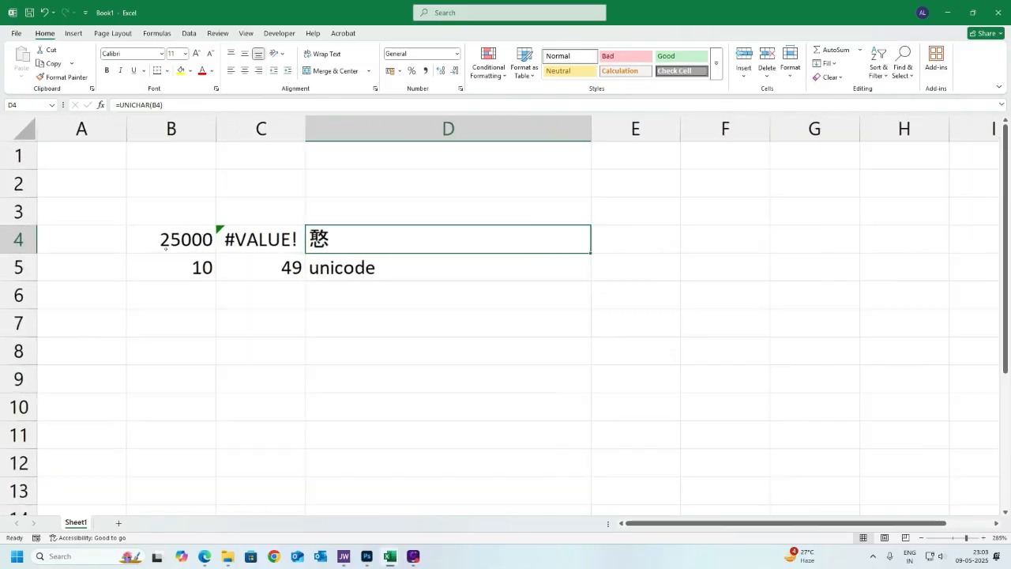
pyautogui.scroll(1, 165, 247)
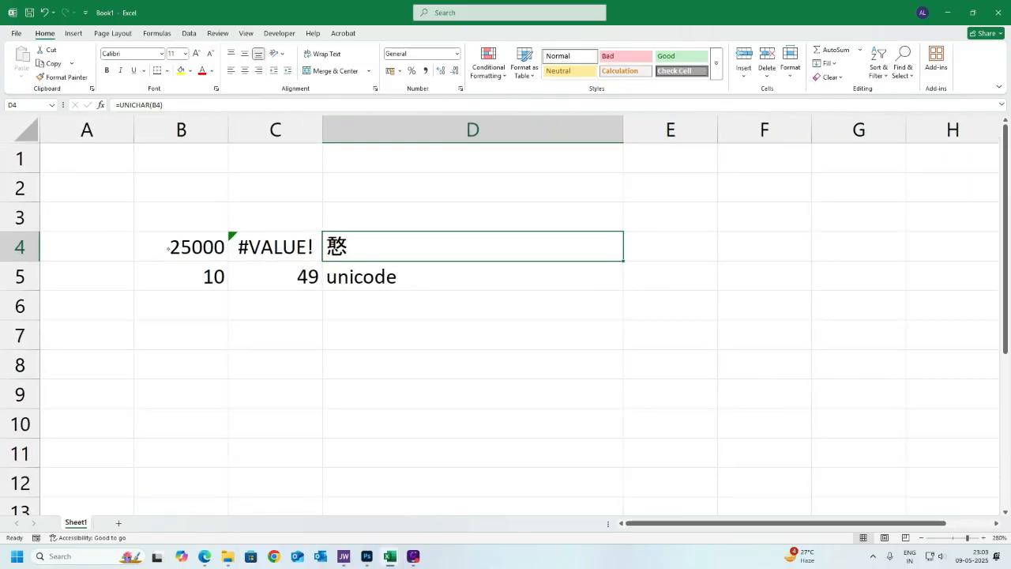
pyautogui.scroll(5, 400, 333)
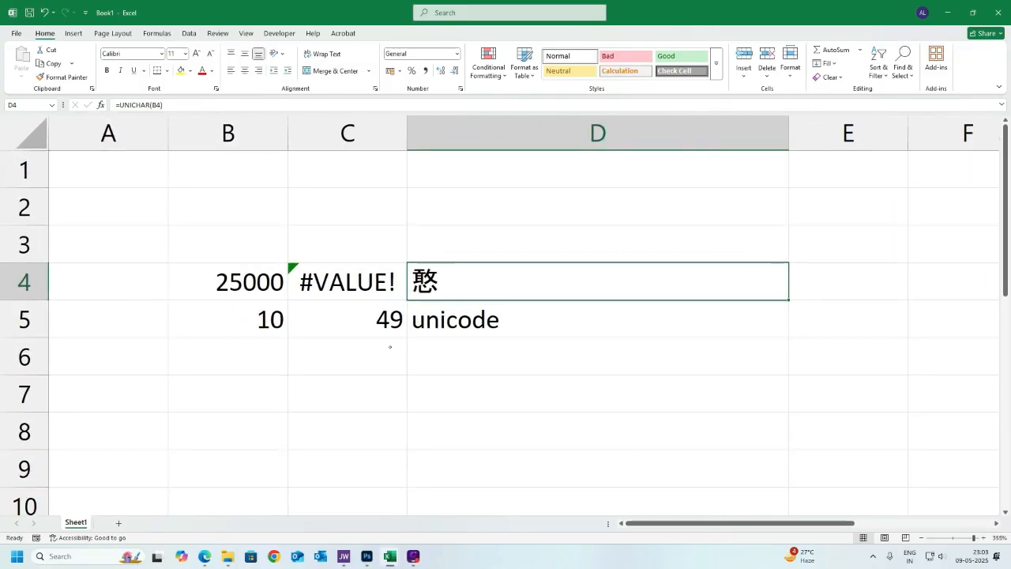
pyautogui.scroll(1, 390, 346)
pyautogui.click(275, 288)
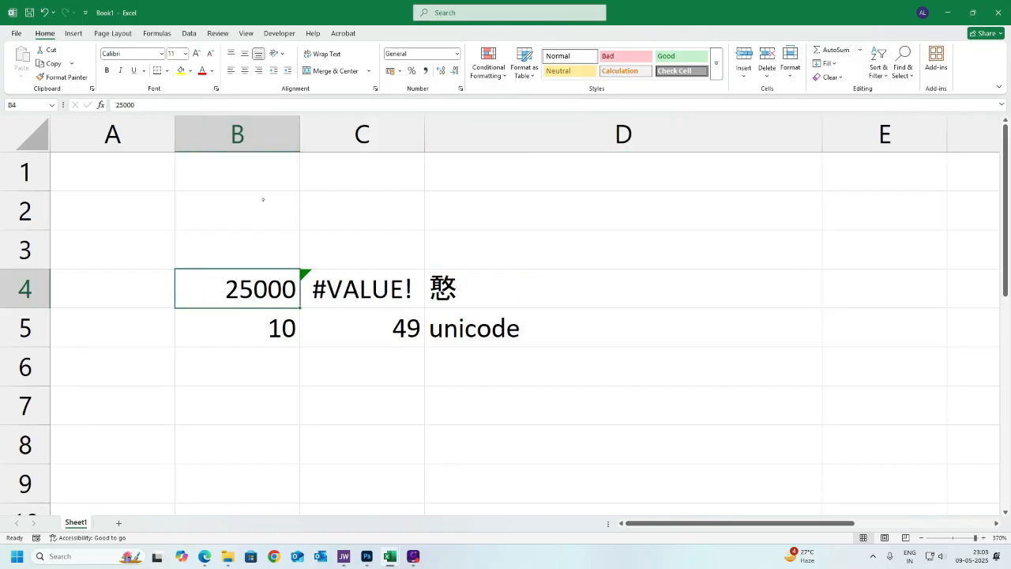
pyautogui.write('45000')
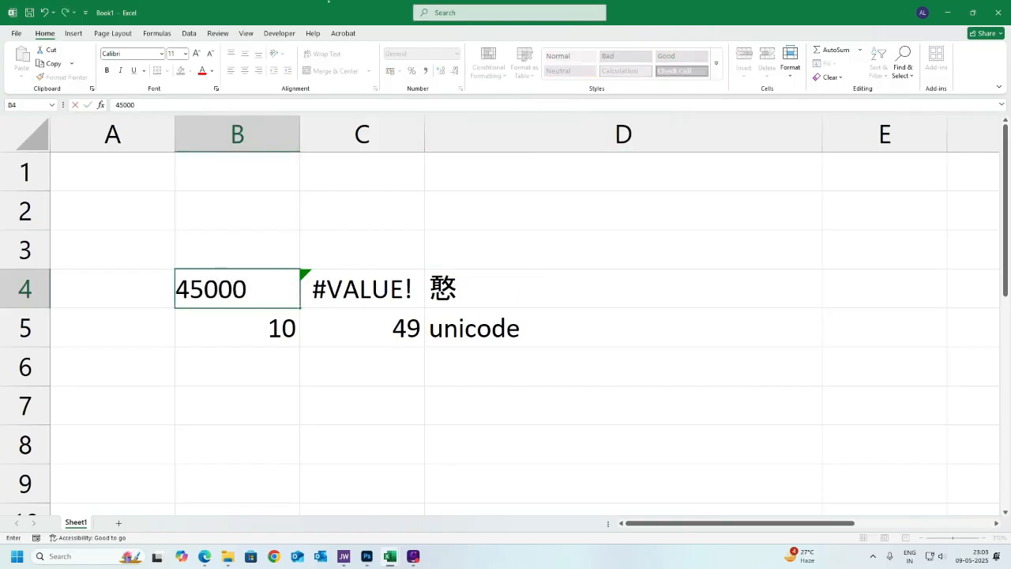
pyautogui.press('Return')
pyautogui.press('Up')
pyautogui.write('2')
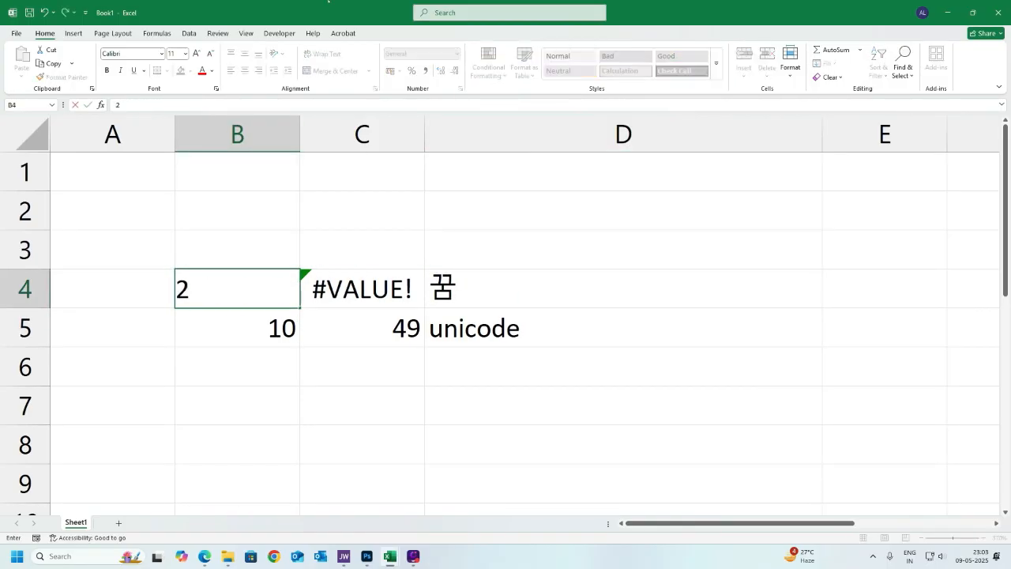
pyautogui.write('586')
pyautogui.press('Return')
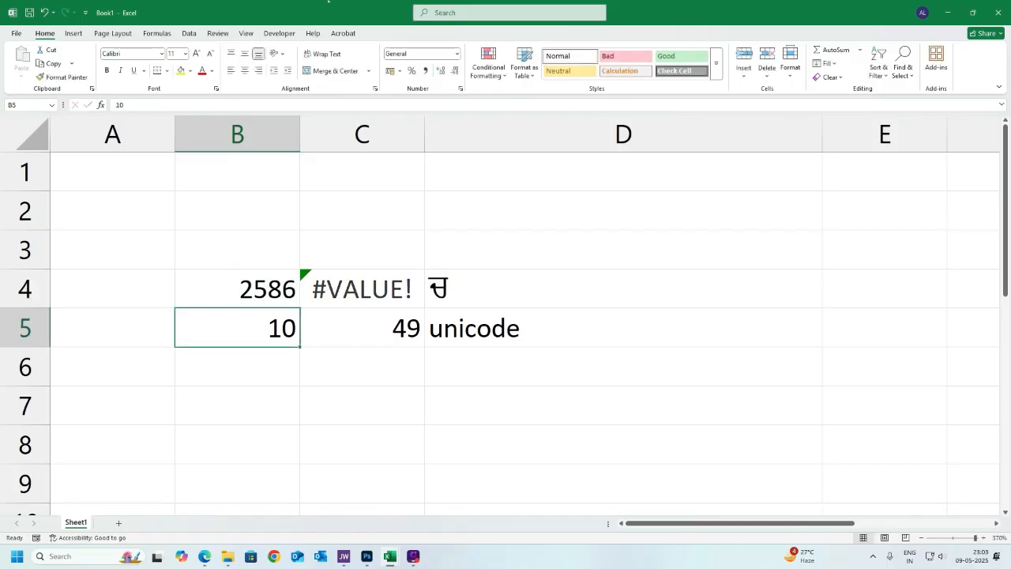
# - Copy the UNICHAR formula from D4 into D5 and the cells below it in column D
pyautogui.press('Up')
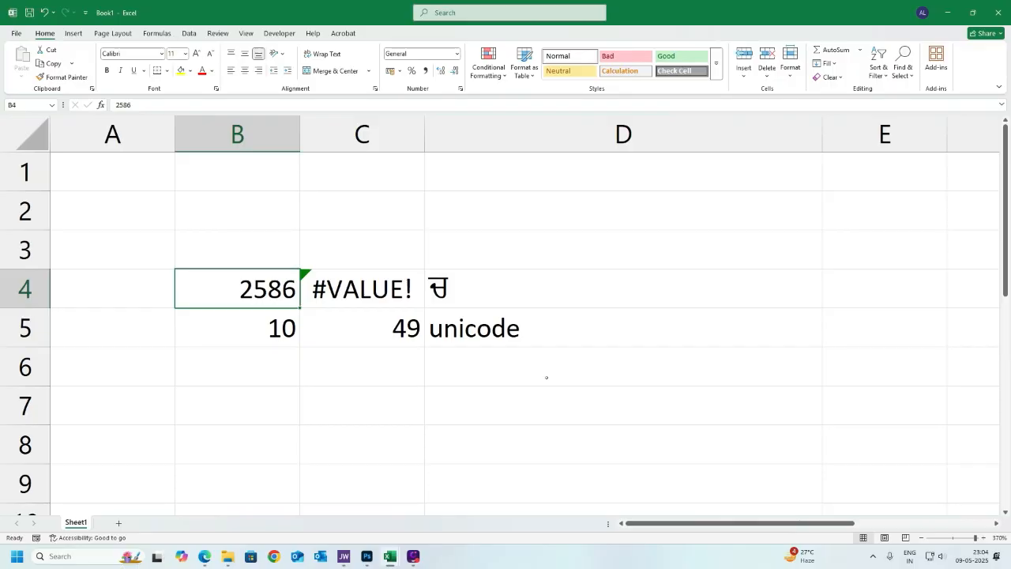
pyautogui.click(500, 289)
pyautogui.hotkey('ctrl', 'c')
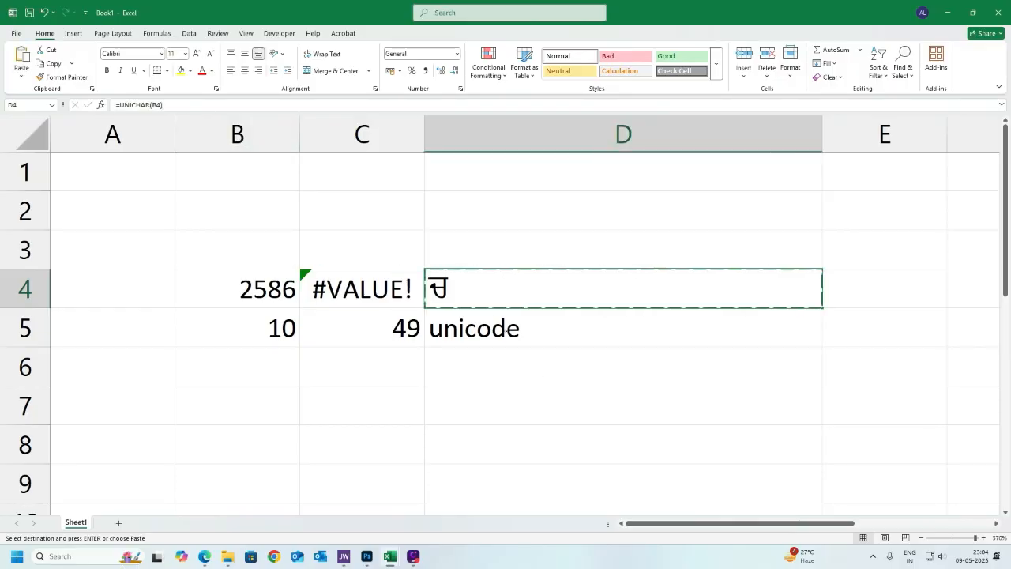
pyautogui.moveTo(506, 331); pyautogui.dragTo(506, 505)
pyautogui.hotkey('shift', 'Down')
pyautogui.hotkey('shift', 'Down')
pyautogui.hotkey('shift', 'Down')
pyautogui.hotkey('shift', 'Down')
pyautogui.hotkey('shift', 'Down')
pyautogui.hotkey('shift', 'Down')
pyautogui.hotkey('shift', 'Down')
pyautogui.hotkey('shift', 'Down')
pyautogui.hotkey('ctrl', 'v')
pyautogui.scroll(10, 505, 331)
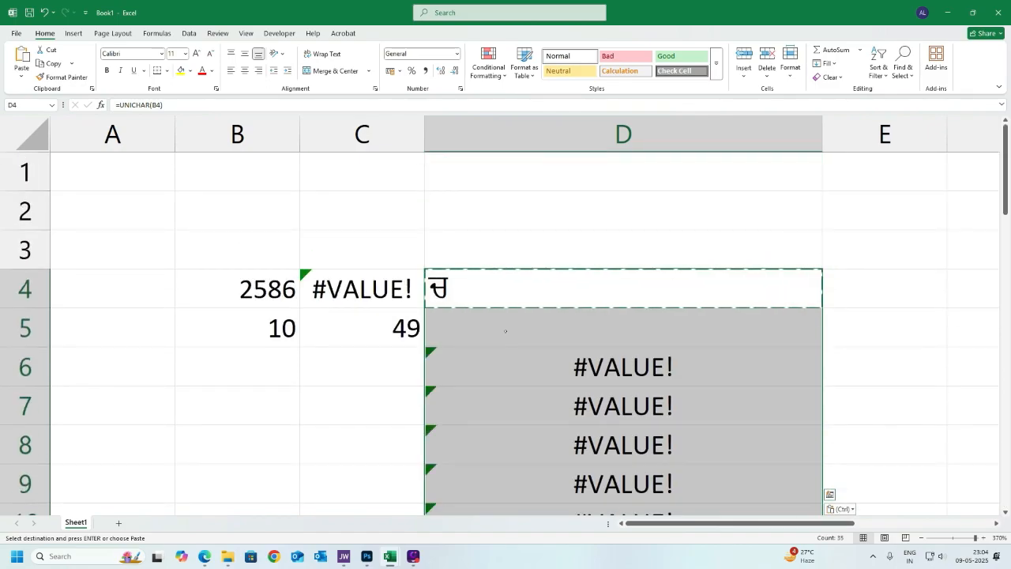
# - Copy 2586 into B5 and change that copy to 2587
pyautogui.press('Left')
pyautogui.press('Left')
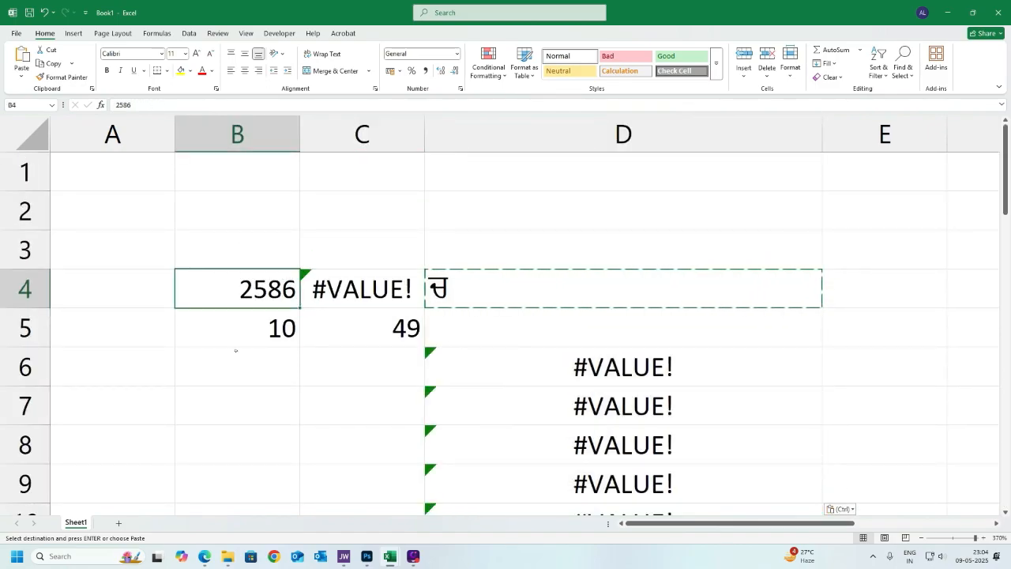
pyautogui.moveTo(301, 307); pyautogui.dragTo(304, 344)
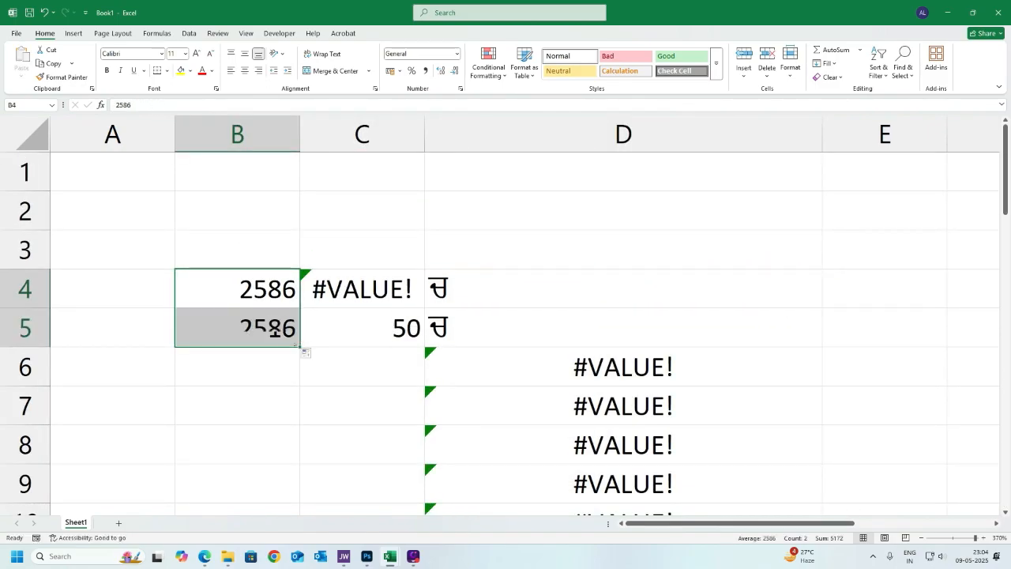
pyautogui.press('F2')
pyautogui.hotkey('shift', 'Left')
pyautogui.write('7')
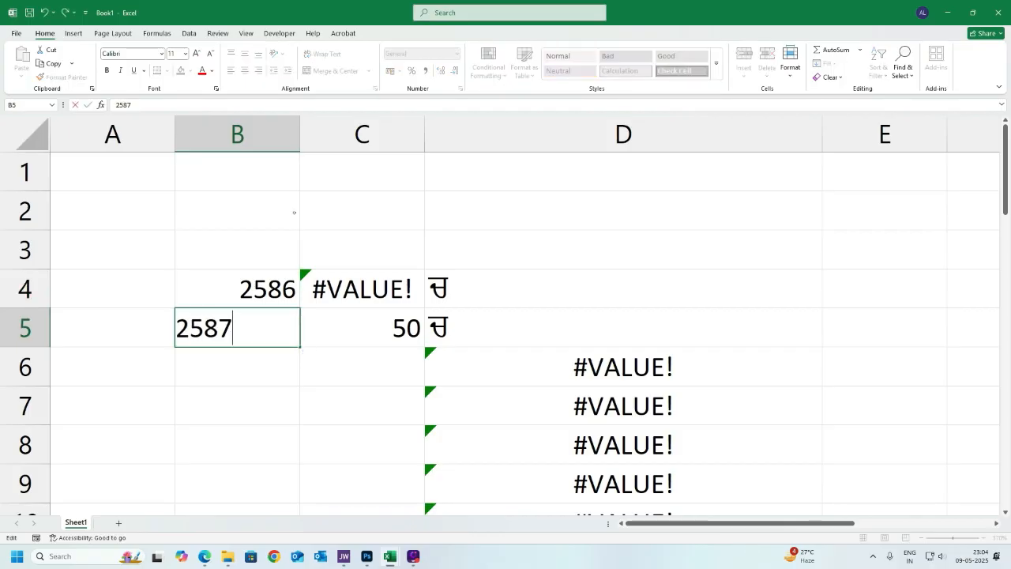
pyautogui.hotkey('shift', 'Return')
pyautogui.hotkey('shift', 'Down')
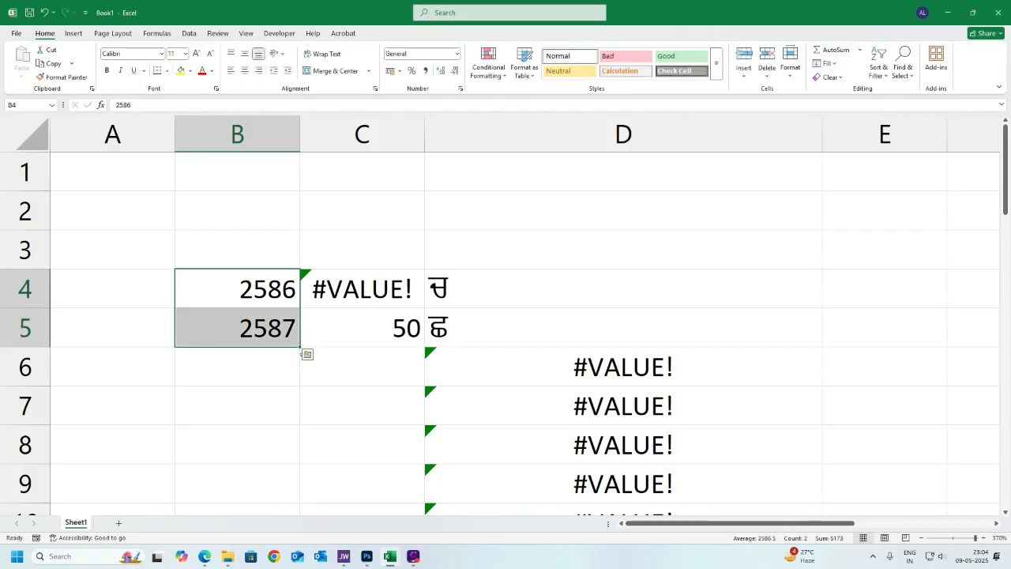
# - Fill the number series from B4:B5 down column B to 2616 in row 34
pyautogui.moveTo(301, 346); pyautogui.dragTo(305, 473)
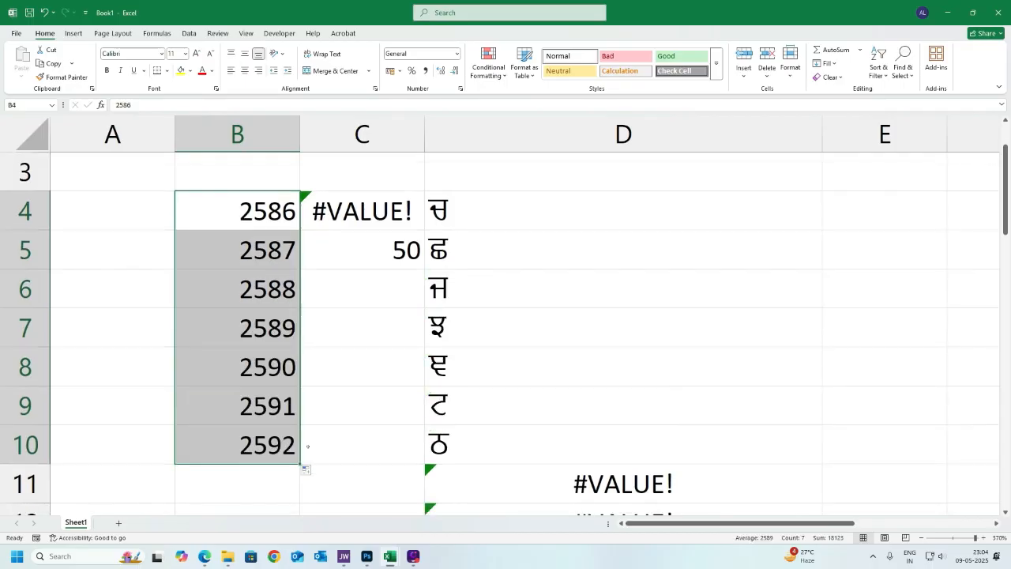
pyautogui.scroll(-2, 330, 375)
pyautogui.moveTo(301, 231); pyautogui.dragTo(304, 474)
pyautogui.scroll(-2, 301, 284)
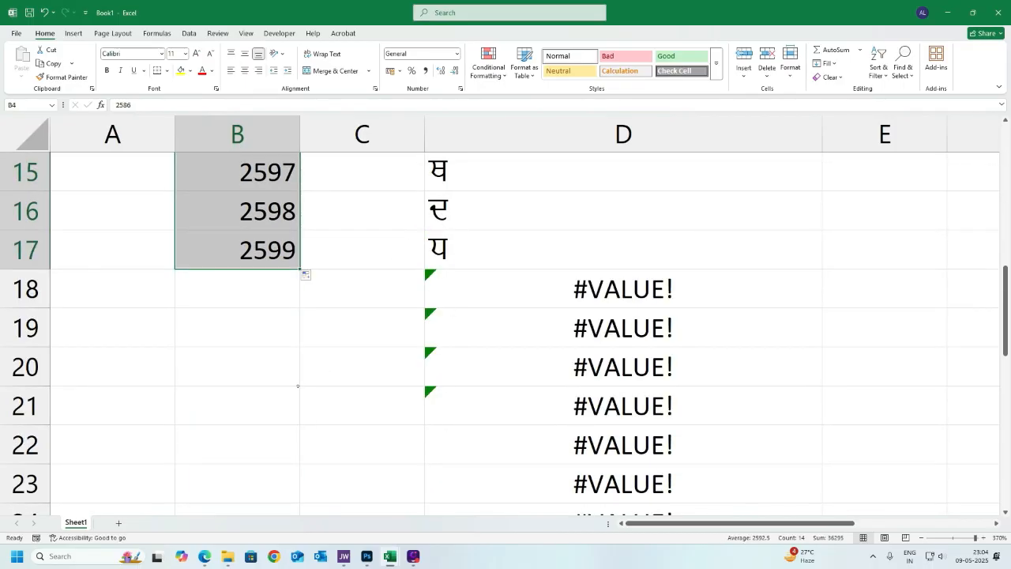
pyautogui.moveTo(303, 271); pyautogui.dragTo(307, 493)
pyautogui.scroll(-3, 275, 385)
pyautogui.scroll(2, 276, 385)
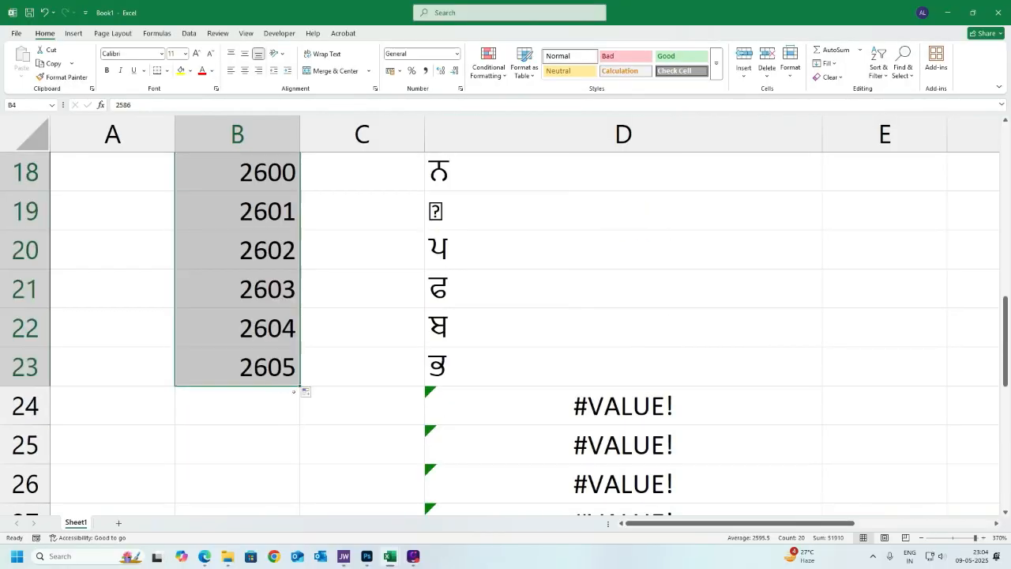
pyautogui.moveTo(301, 386); pyautogui.dragTo(307, 466)
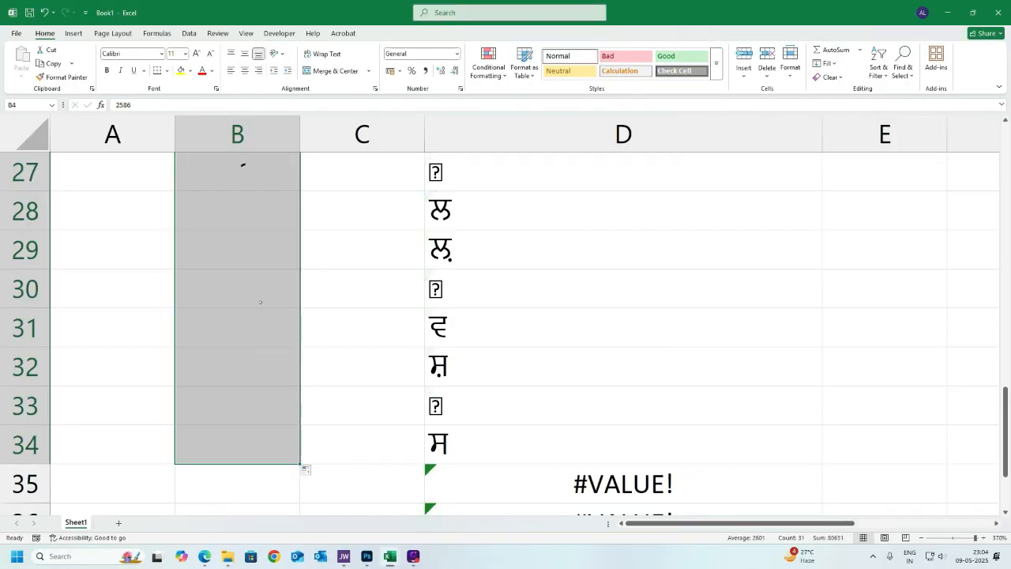
# - Change the CHAR formula in C4 to =UNICHAR(B4) by inserting uni before CHAR
pyautogui.scroll(5, 261, 296)
pyautogui.scroll(4, 260, 296)
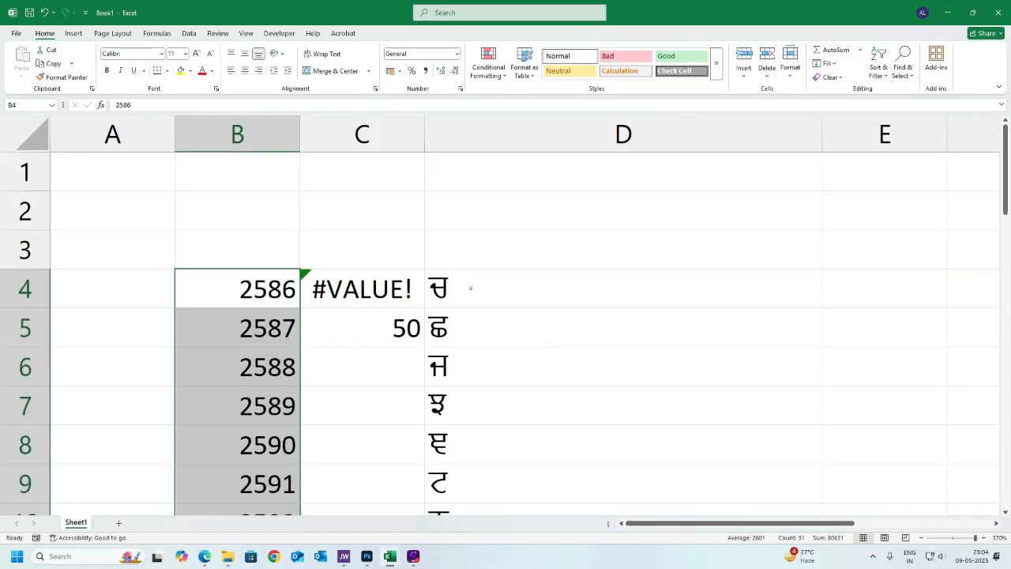
pyautogui.click(471, 288)
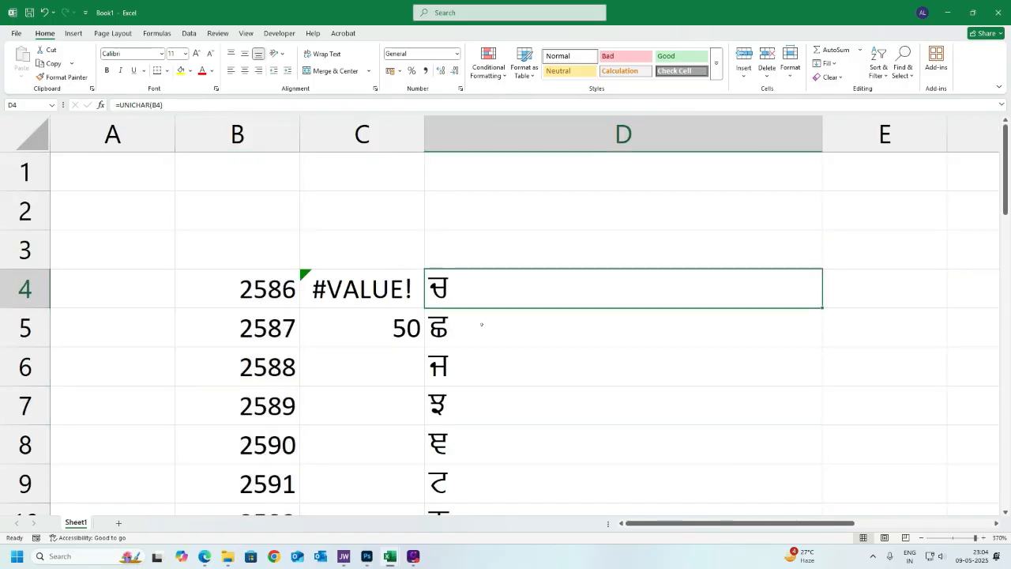
pyautogui.scroll(-9, 481, 323)
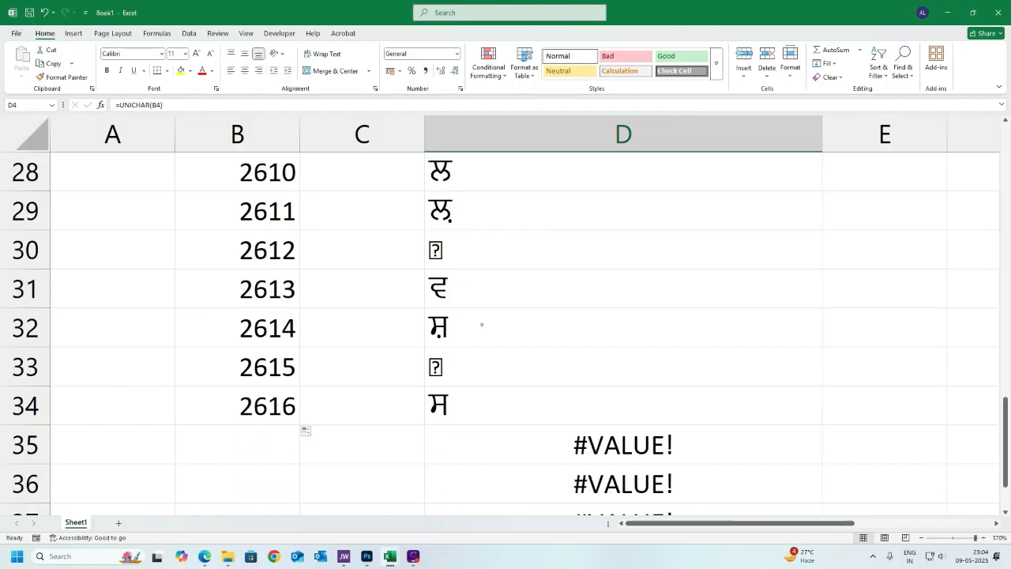
pyautogui.scroll(9, 481, 324)
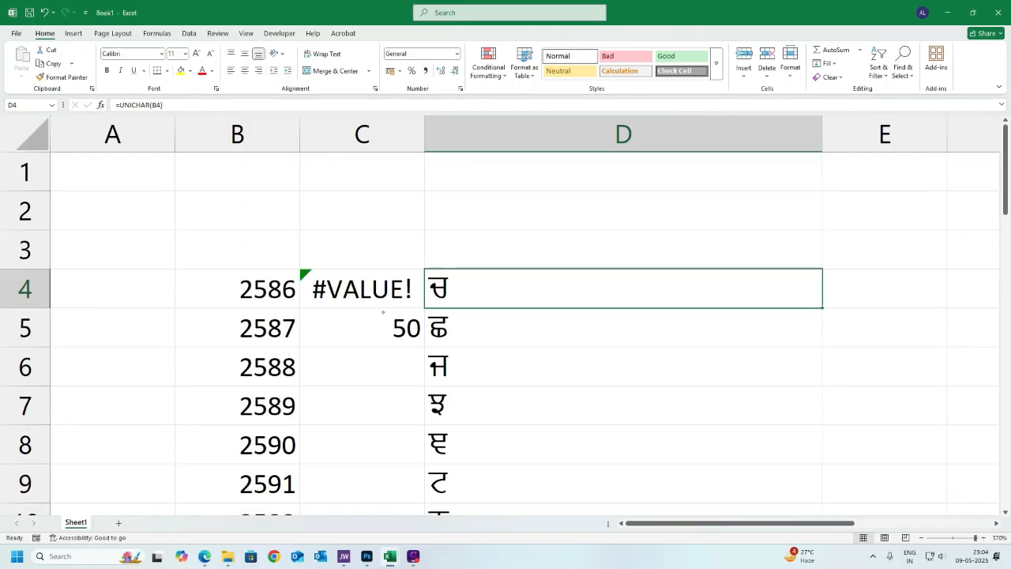
pyautogui.click(371, 289)
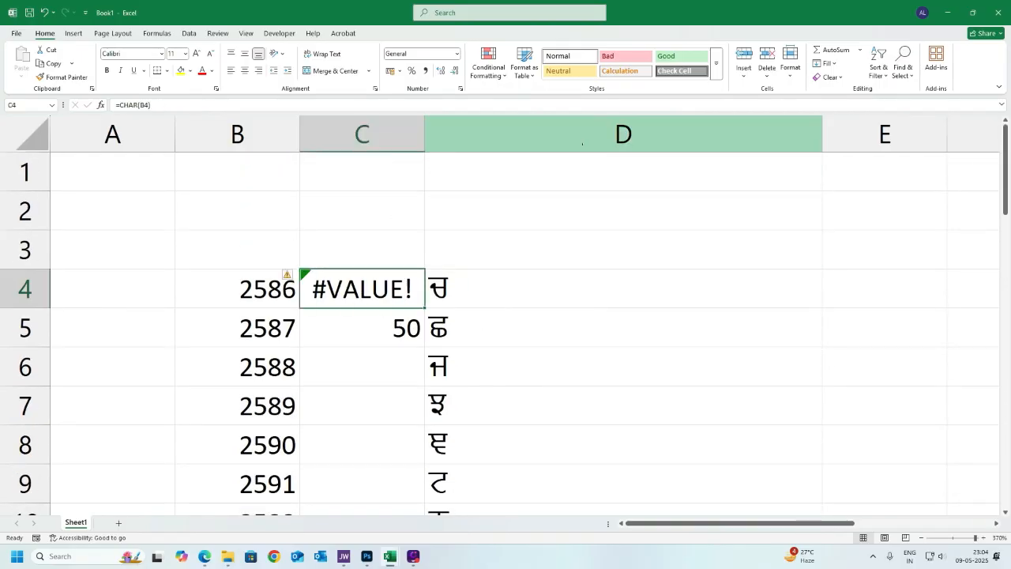
pyautogui.press('F2')
pyautogui.press('Left')
pyautogui.press('Left')
pyautogui.press('Left')
pyautogui.press('Left')
pyautogui.press('Left')
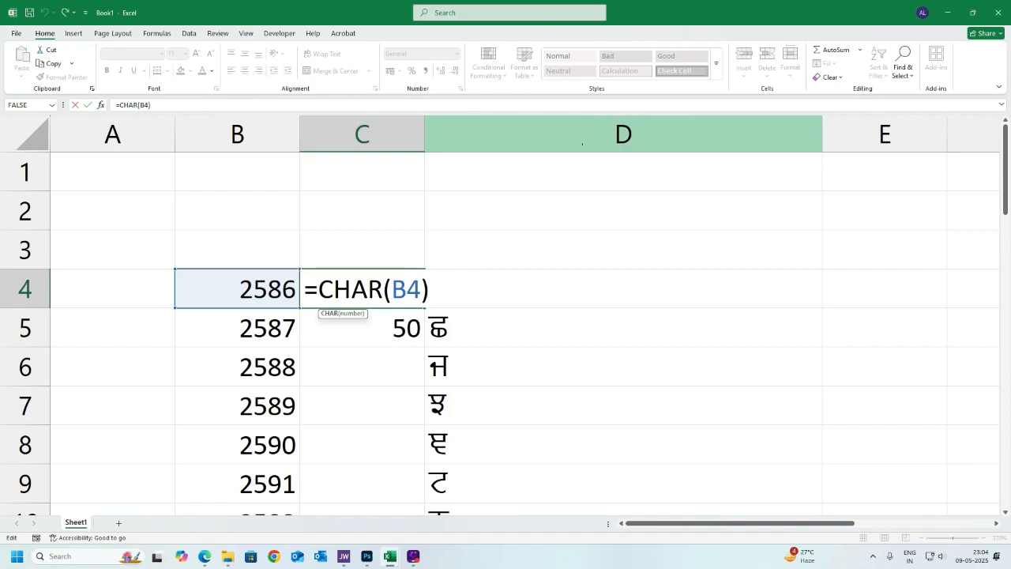
pyautogui.write('uni')
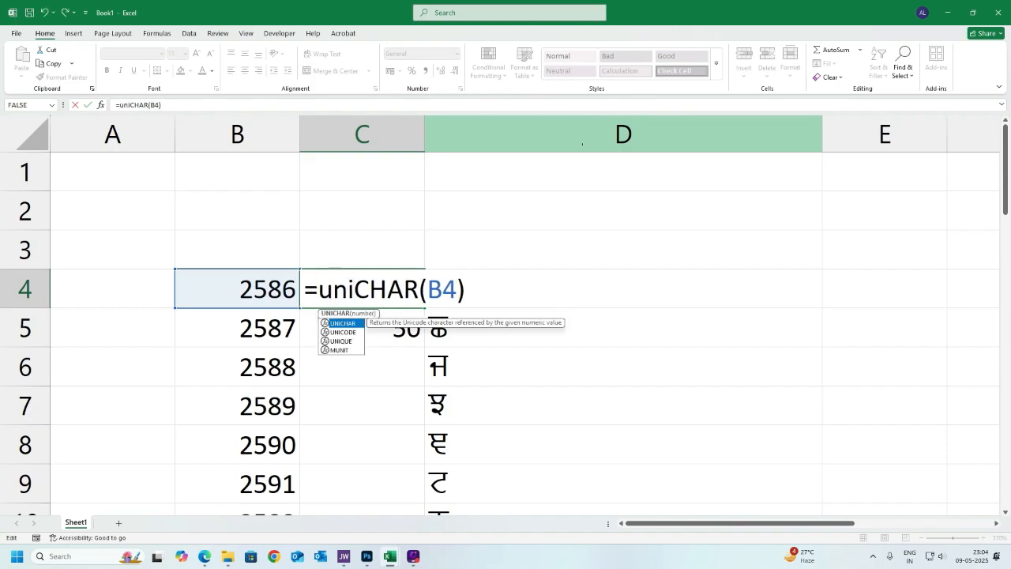
pyautogui.press('Return')
pyautogui.press('Up')
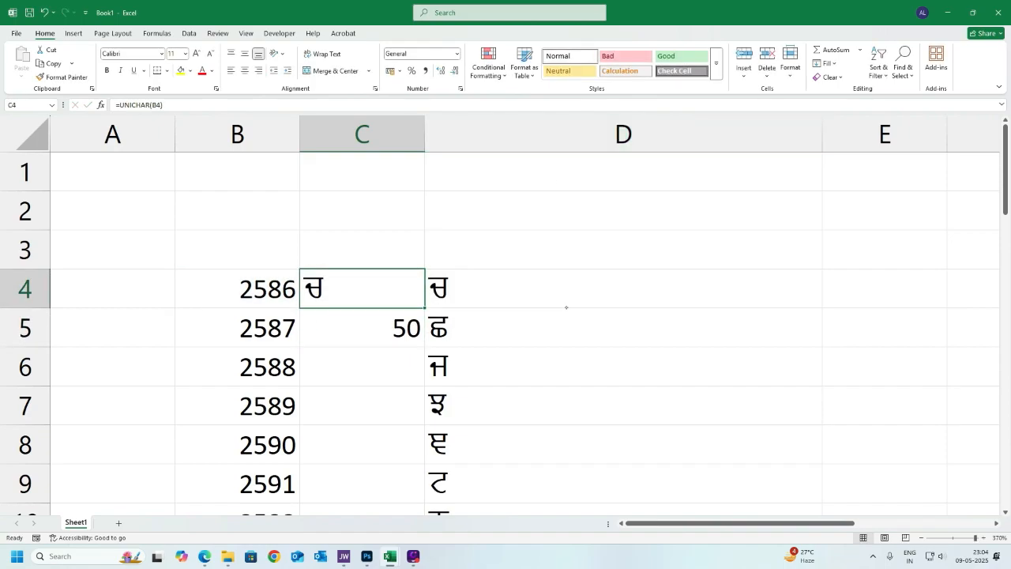
# - Fill the UNICHAR formula in C4 down column C to row 34
pyautogui.moveTo(425, 308); pyautogui.dragTo(363, 443)
pyautogui.scroll(-1, 387, 364)
pyautogui.scroll(-2, 331, 257)
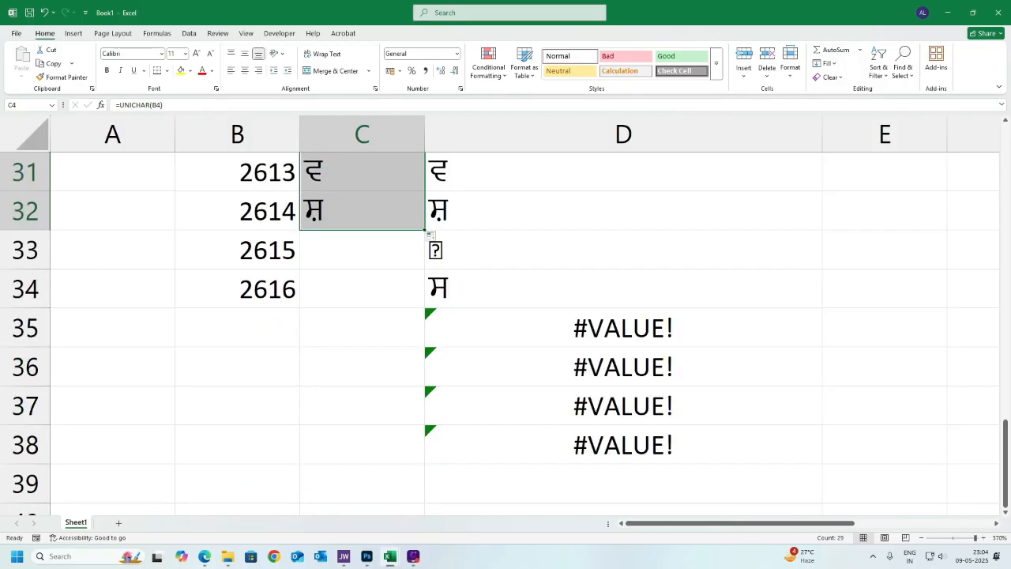
pyautogui.moveTo(424, 231); pyautogui.dragTo(382, 313)
pyautogui.scroll(10, 352, 289)
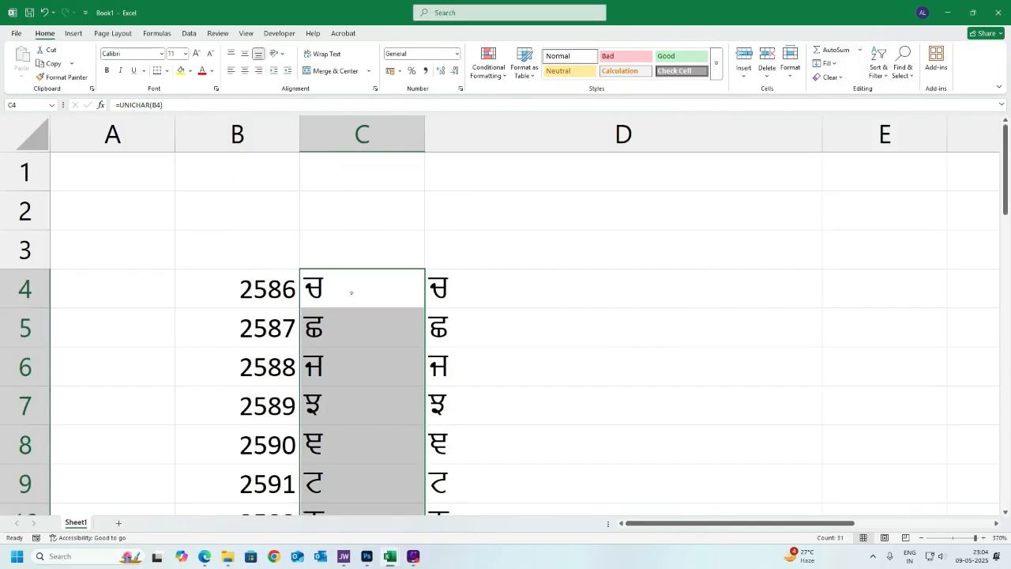
pyautogui.click(356, 321)
# - Copy cell D33 and paste it back onto itself as a value
pyautogui.moveTo(237, 288); pyautogui.dragTo(516, 289)
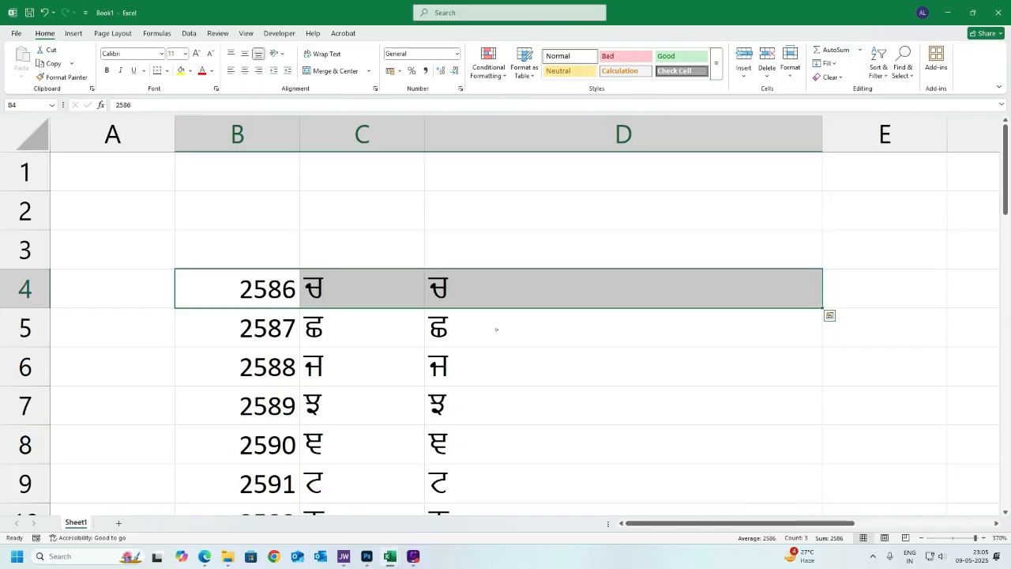
pyautogui.scroll(-6, 496, 329)
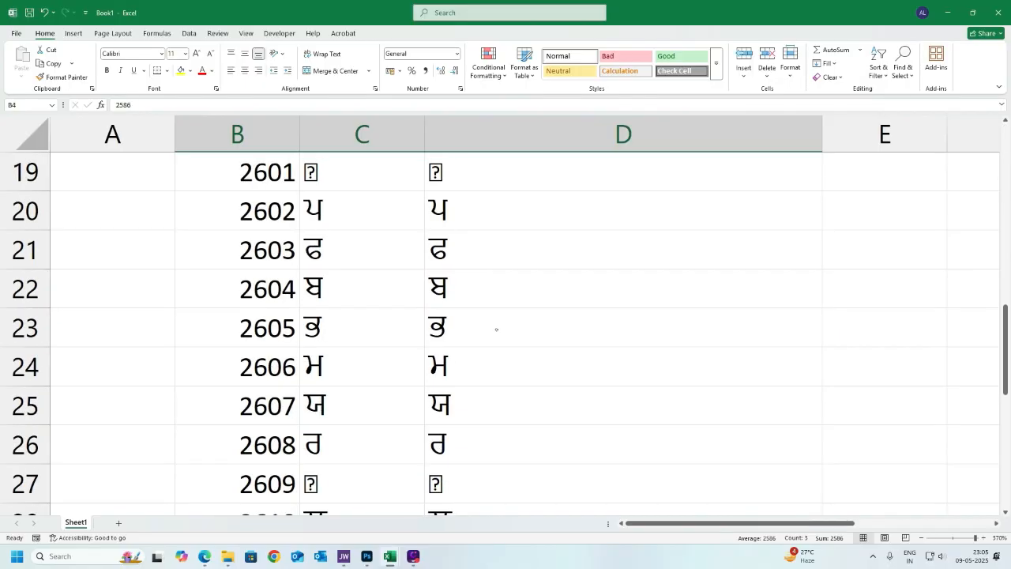
pyautogui.scroll(-3, 496, 330)
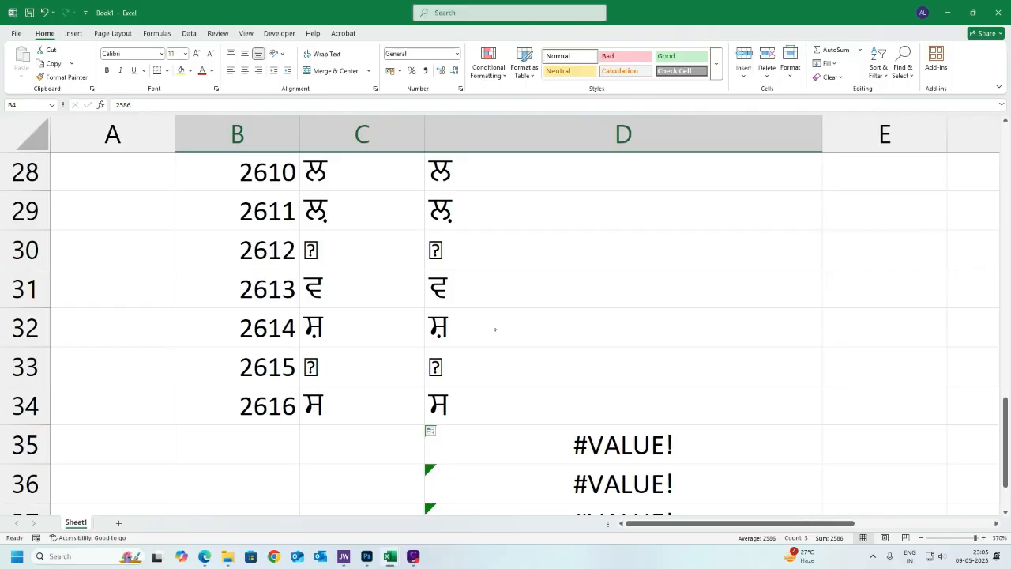
pyautogui.rightClick(490, 364)
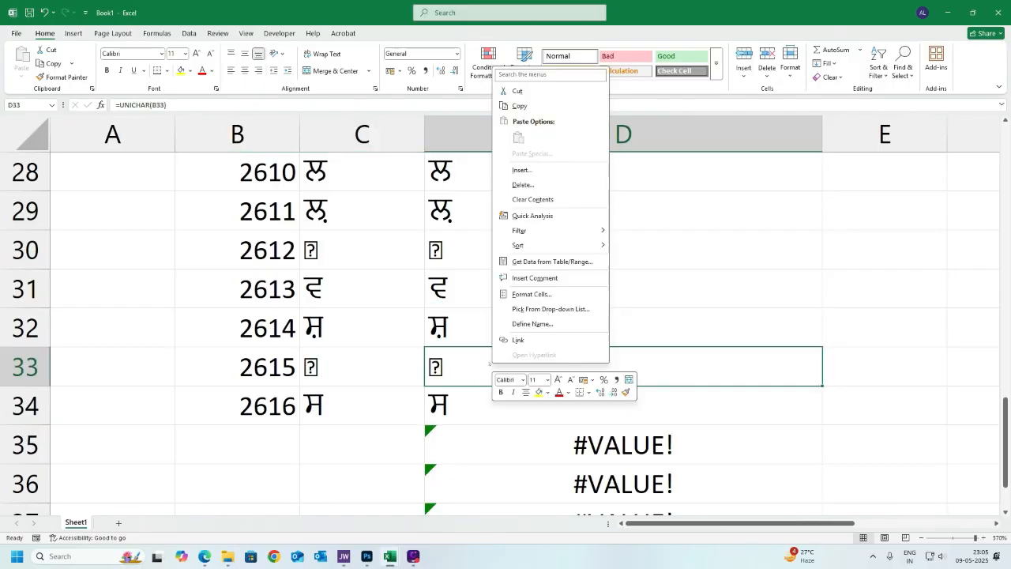
pyautogui.rightClick(483, 362)
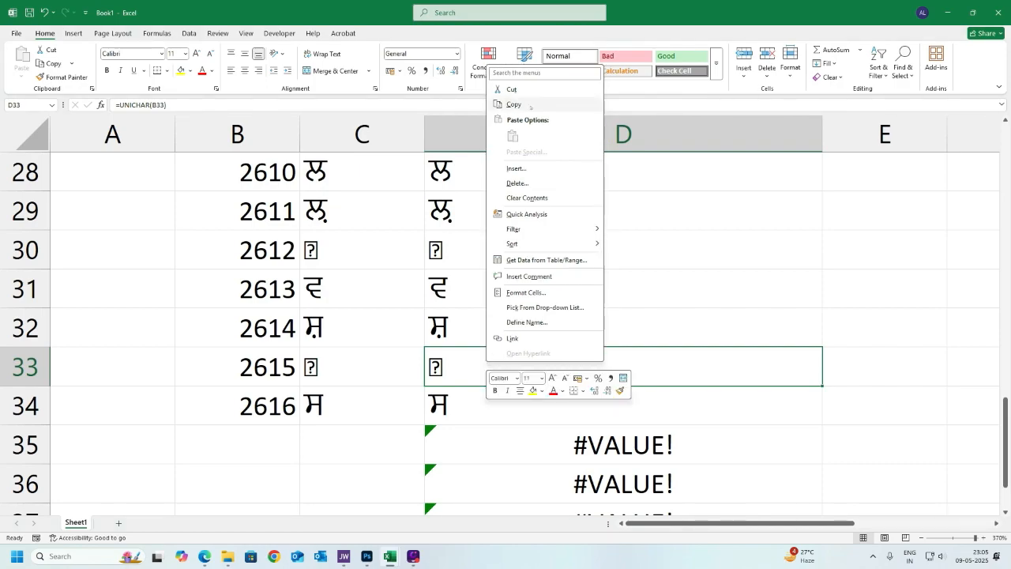
pyautogui.click(513, 104)
pyautogui.rightClick(471, 360)
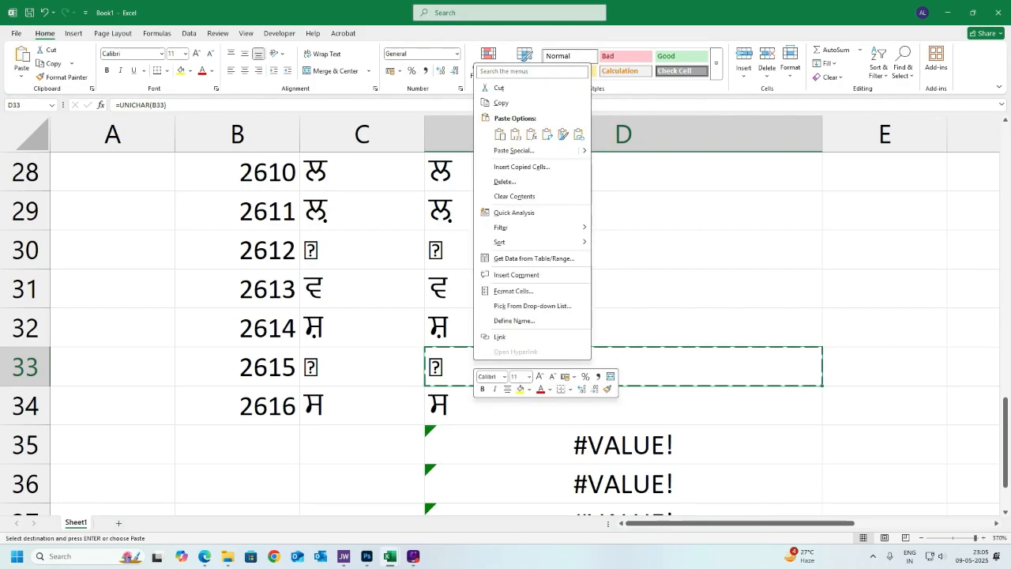
pyautogui.click(515, 134)
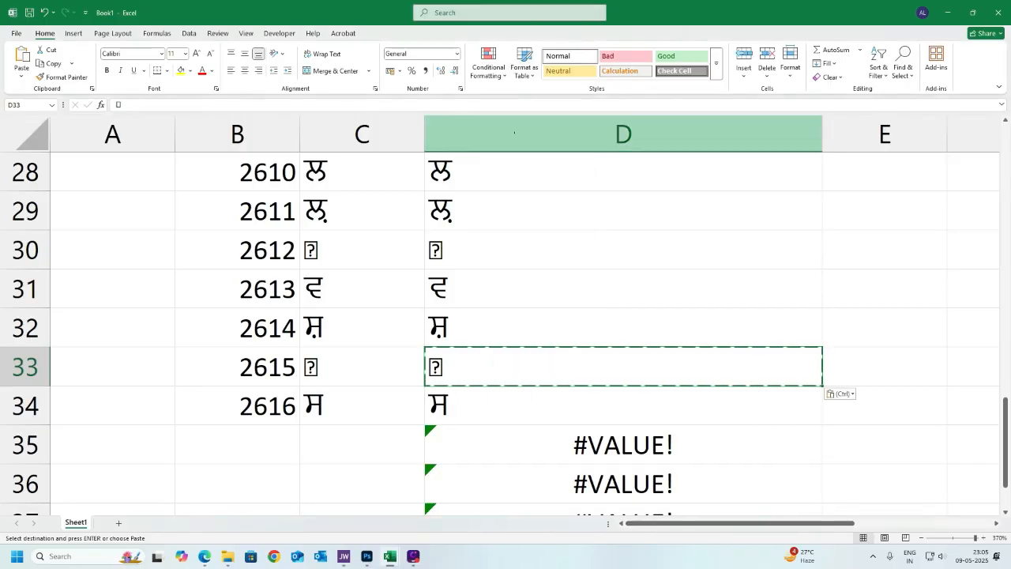
# - Copy the character in D33 and paste it into cells A2 through A9
pyautogui.click(472, 405)
pyautogui.click(471, 364)
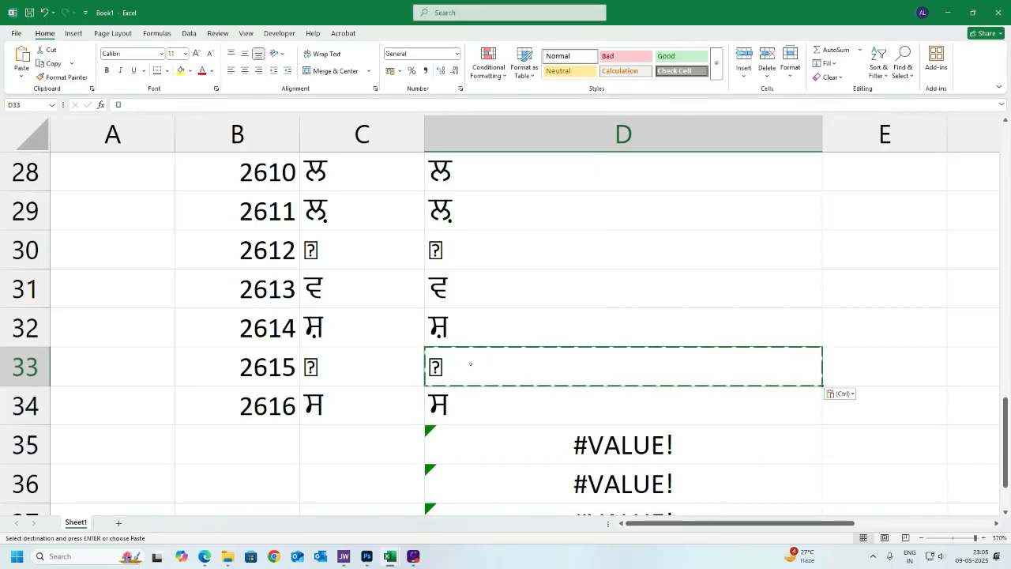
pyautogui.hotkey('ctrl', 'c')
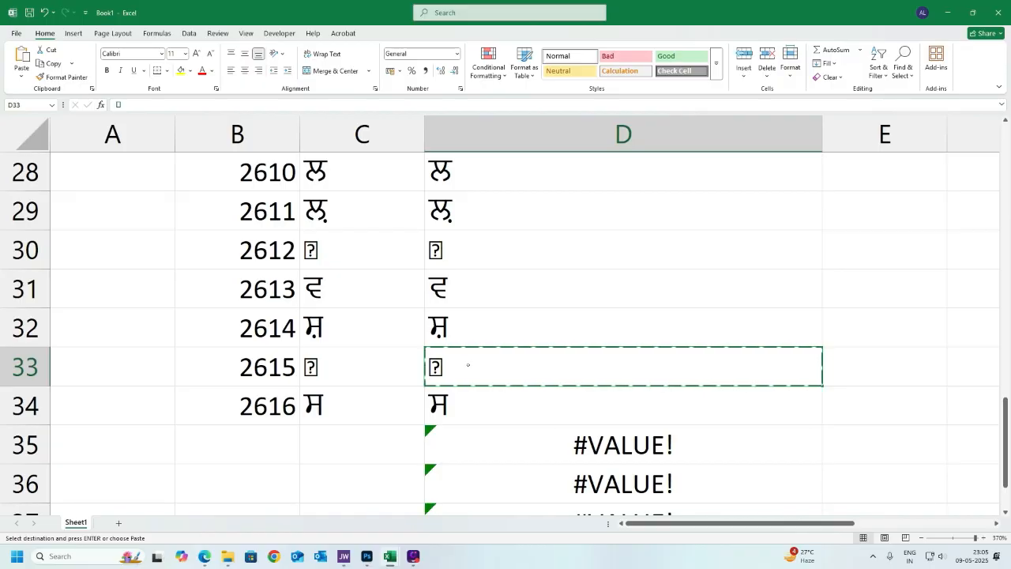
pyautogui.scroll(9, 116, 266)
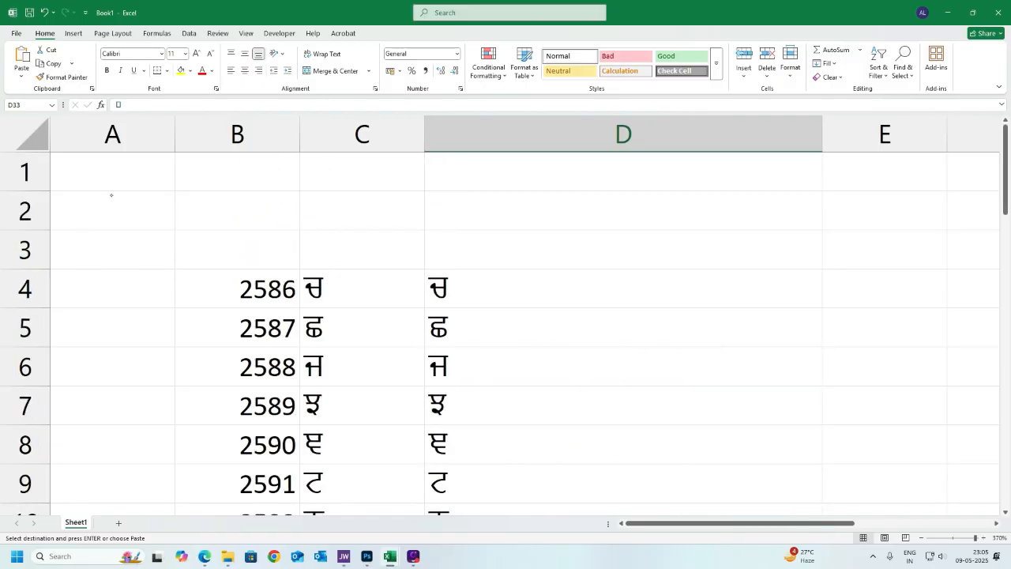
pyautogui.moveTo(111, 195); pyautogui.dragTo(141, 507)
pyautogui.hotkey('ctrl', 'v')
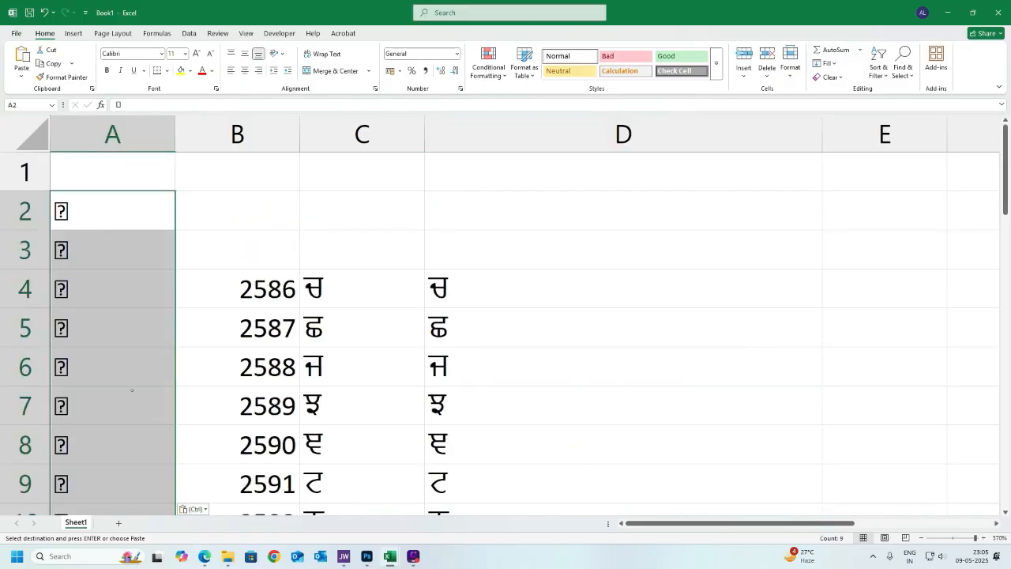
# - Paste the same copied character into cell A10 as well
pyautogui.click(132, 388)
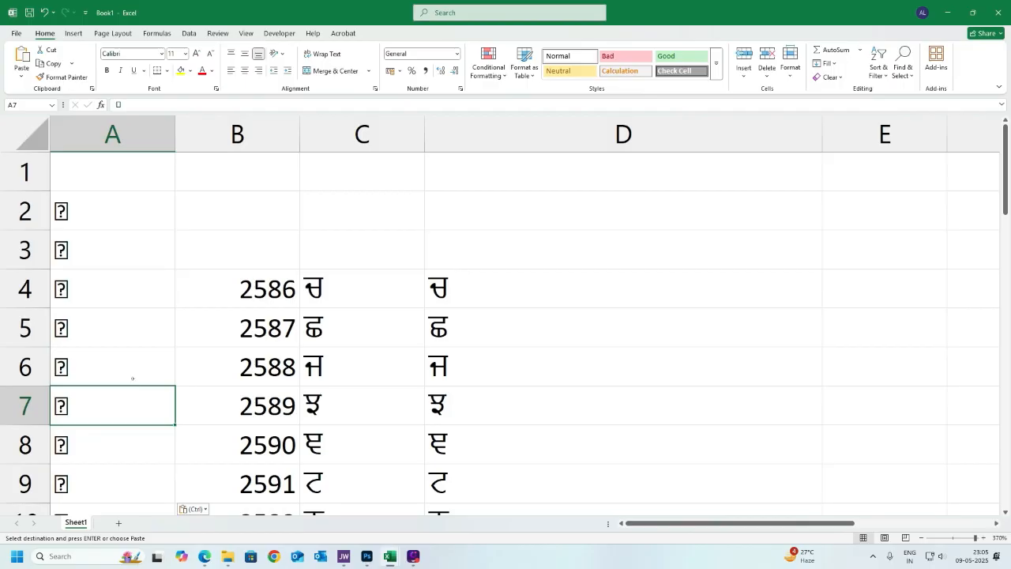
pyautogui.moveTo(114, 209); pyautogui.dragTo(137, 448)
pyautogui.click(113, 335)
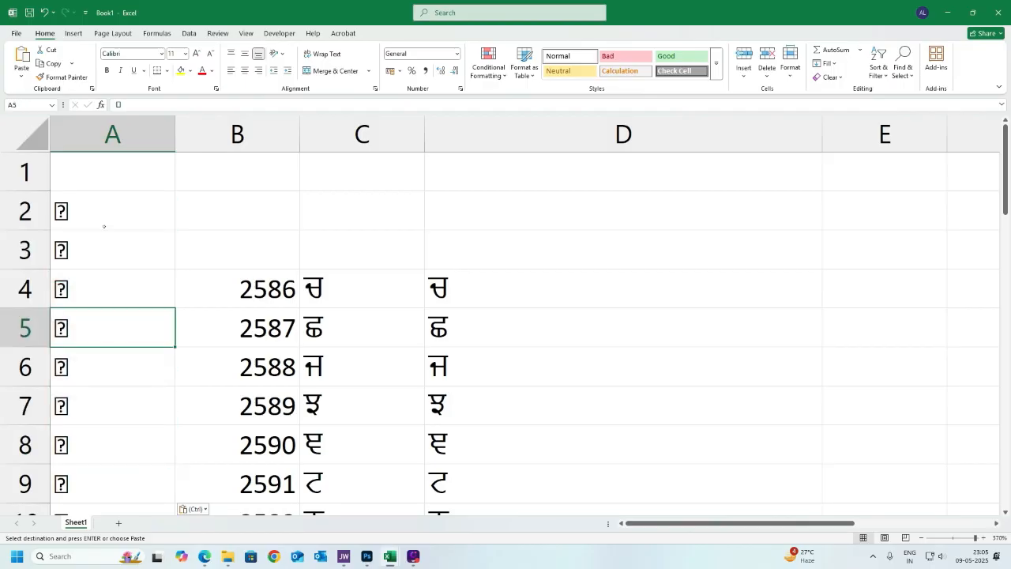
pyautogui.moveTo(103, 221); pyautogui.dragTo(157, 490)
pyautogui.scroll(-2, 156, 485)
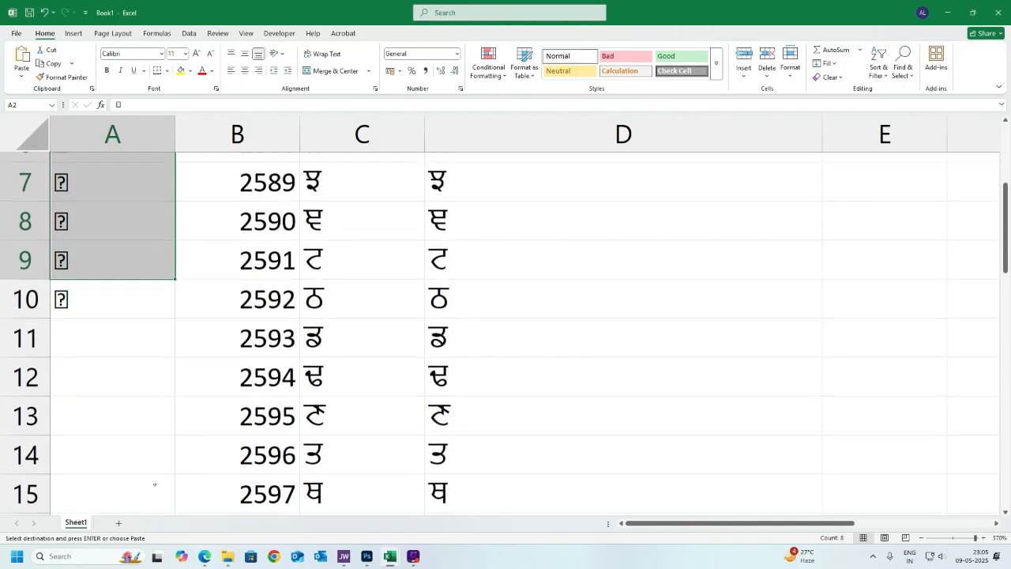
pyautogui.click(76, 288)
pyautogui.hotkey('ctrl', 'v')
# - Paste C11's character as a value into A11, then copy it down through A17
pyautogui.click(369, 339)
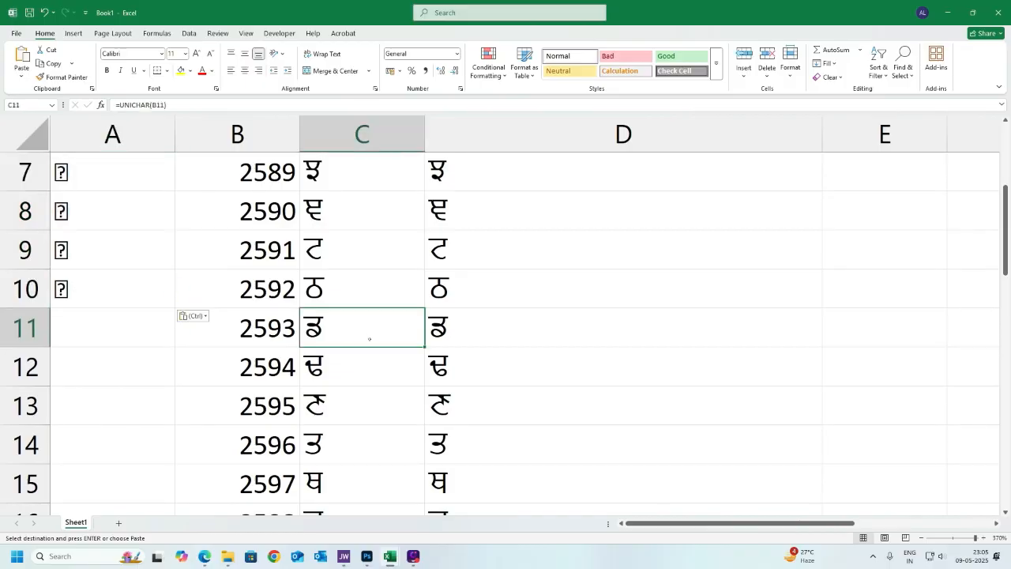
pyautogui.rightClick(124, 334)
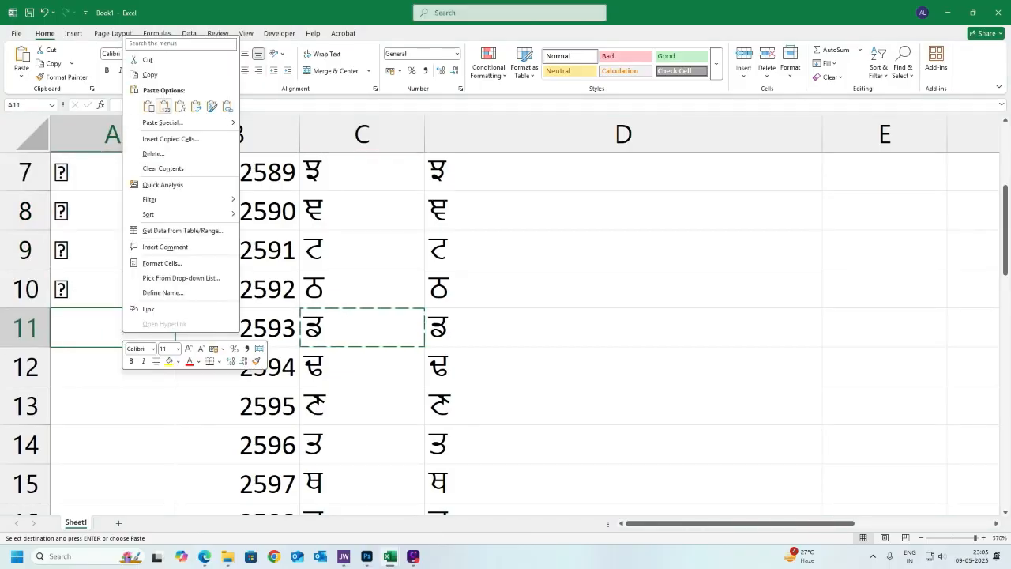
pyautogui.click(165, 106)
pyautogui.scroll(-1, 147, 388)
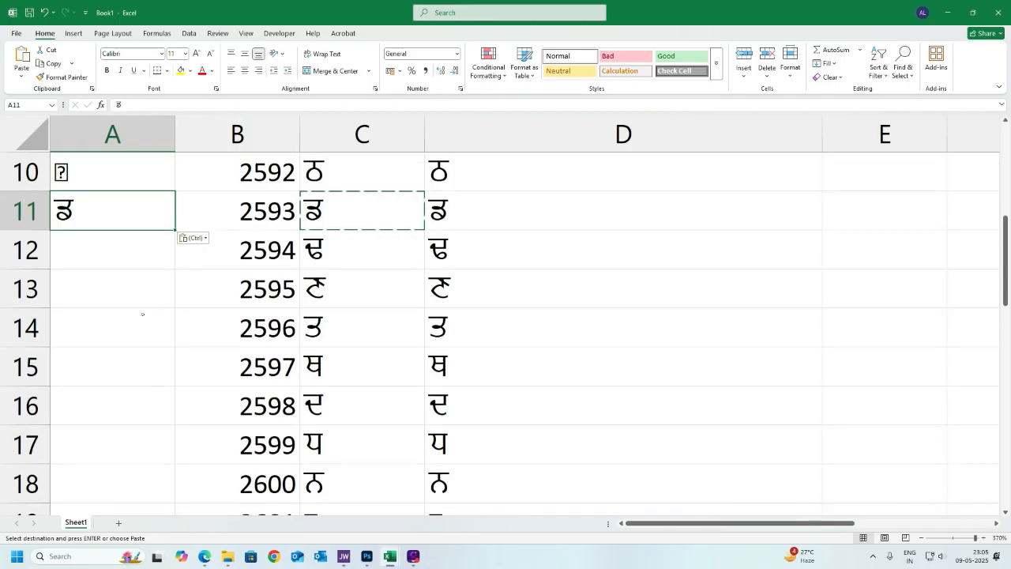
pyautogui.hotkey('ctrl', 'c')
pyautogui.moveTo(131, 253); pyautogui.dragTo(142, 450)
pyautogui.hotkey('ctrl', 'v')
# - Paste C21's character as a value into A18, then copy it down through A24
pyautogui.click(106, 360)
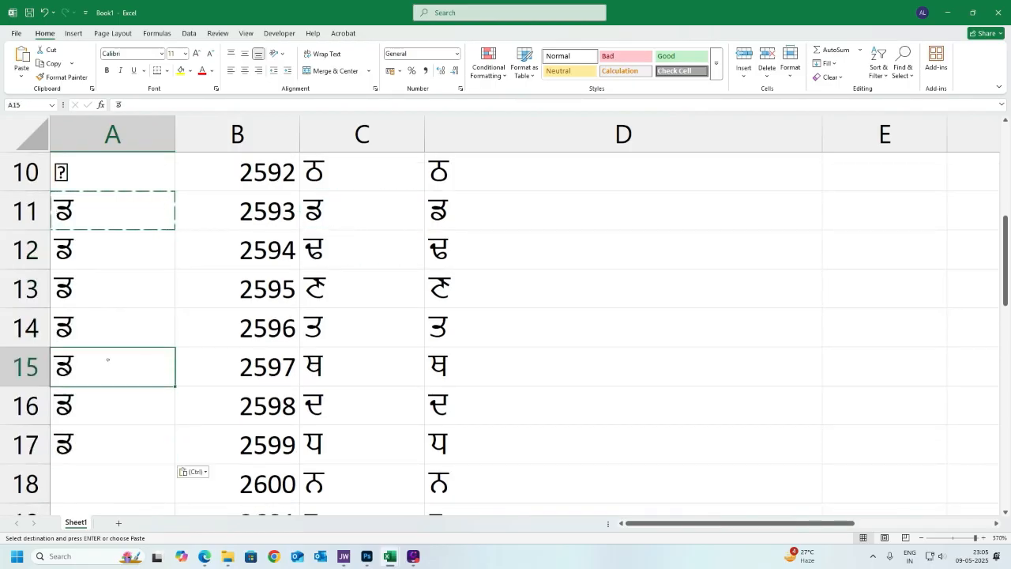
pyautogui.scroll(-2, 128, 405)
pyautogui.click(340, 366)
pyautogui.hotkey('ctrl', 'c')
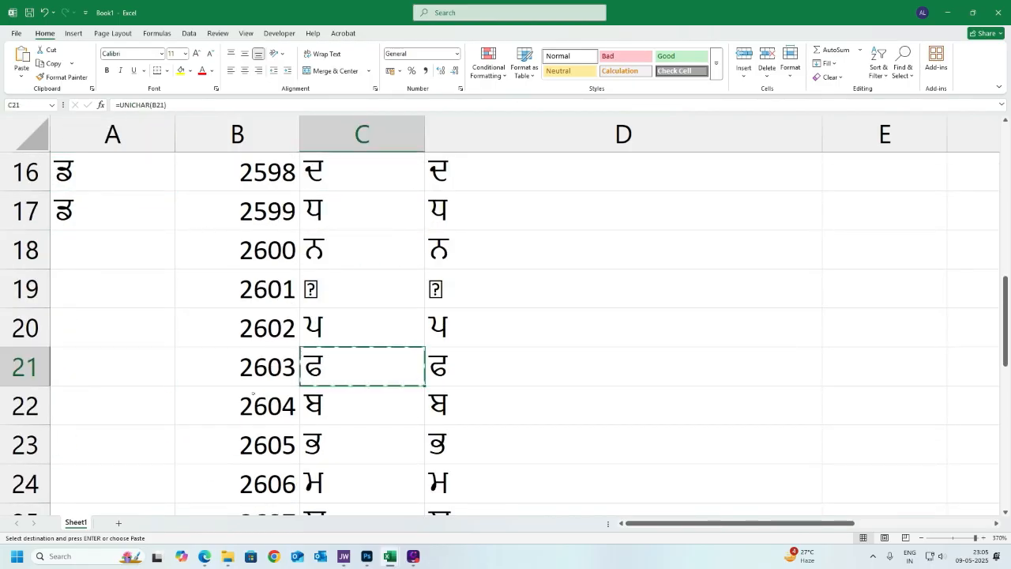
pyautogui.rightClick(94, 248)
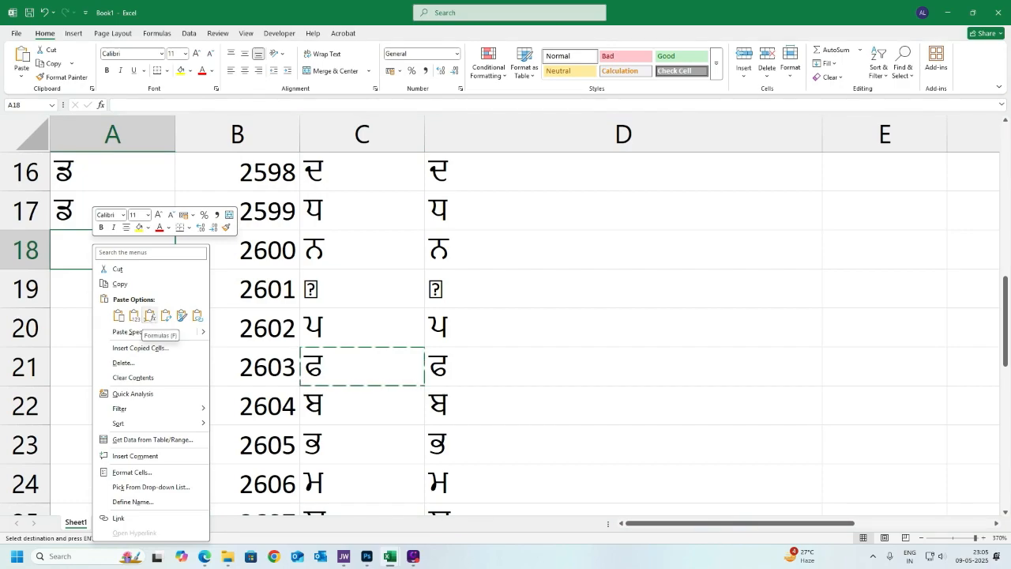
pyautogui.click(149, 315)
pyautogui.click(111, 284)
pyautogui.press('Up')
pyautogui.hotkey('ctrl', 'c')
pyautogui.moveTo(106, 293); pyautogui.dragTo(149, 496)
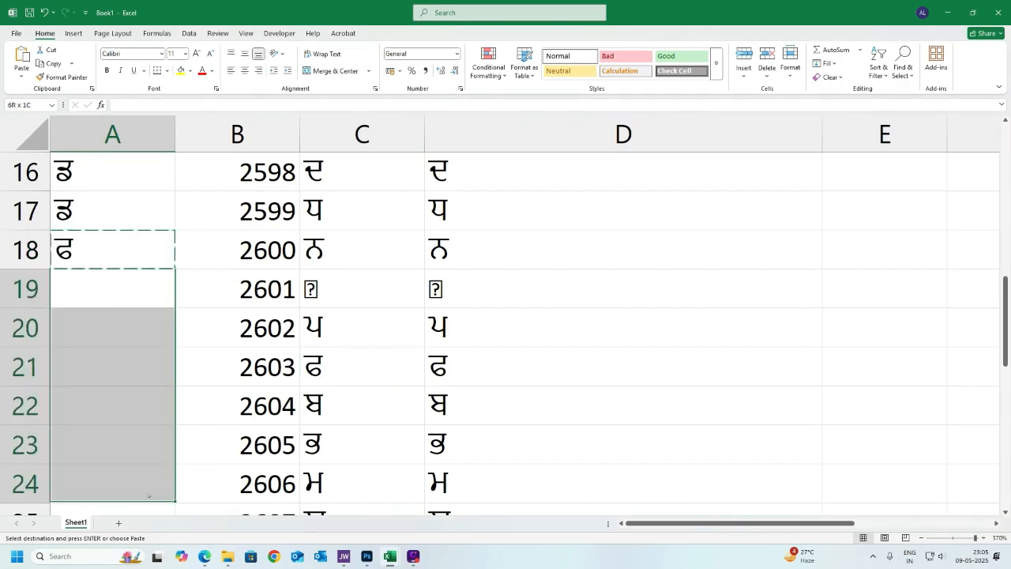
pyautogui.hotkey('ctrl', 'v')
# - Change the code number in B34 to 50000
pyautogui.click(99, 366)
pyautogui.scroll(5, 105, 401)
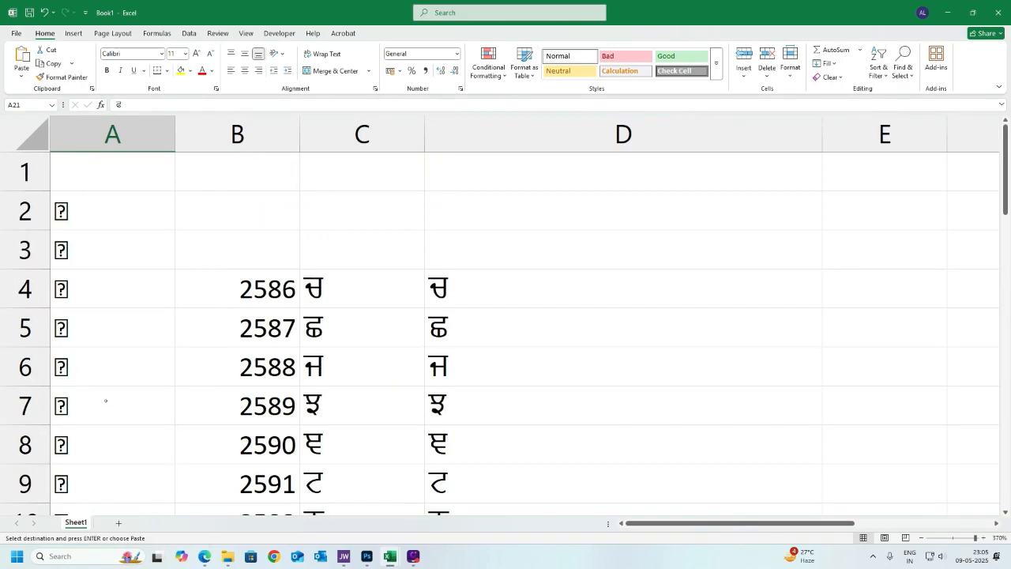
pyautogui.scroll(-9, 437, 371)
pyautogui.scroll(9, 436, 375)
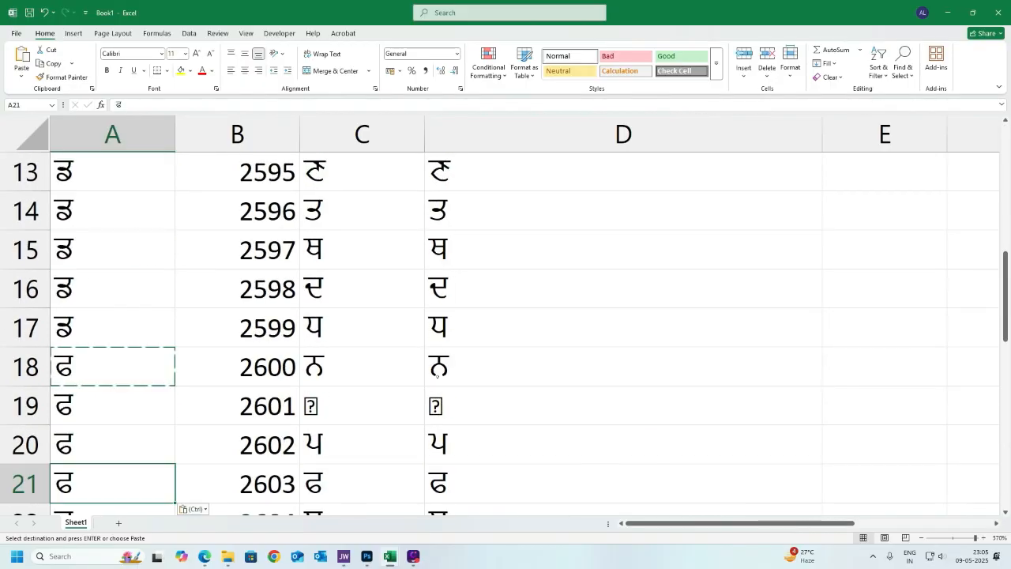
pyautogui.scroll(-3, 437, 377)
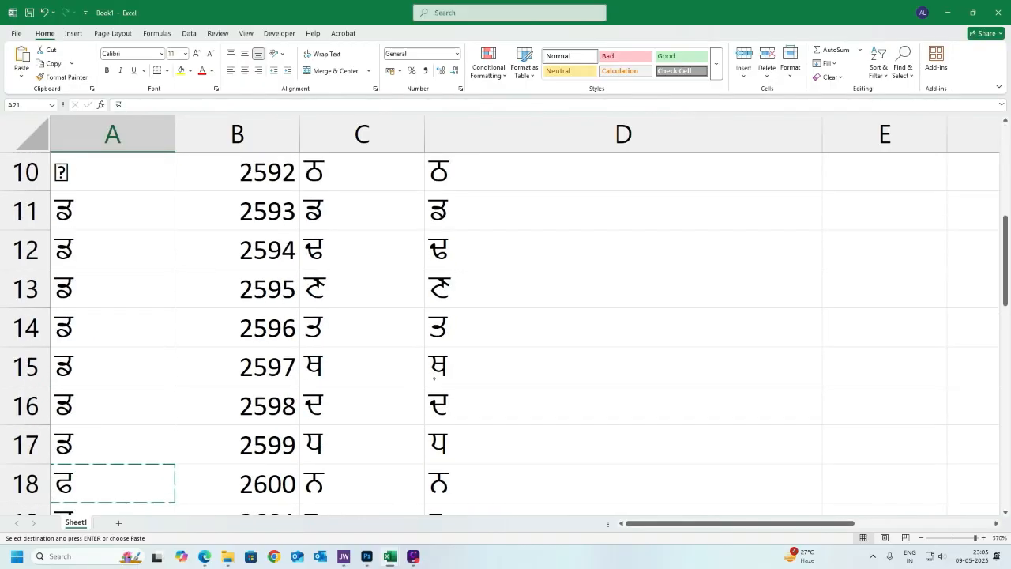
pyautogui.scroll(-6, 434, 377)
pyautogui.click(283, 419)
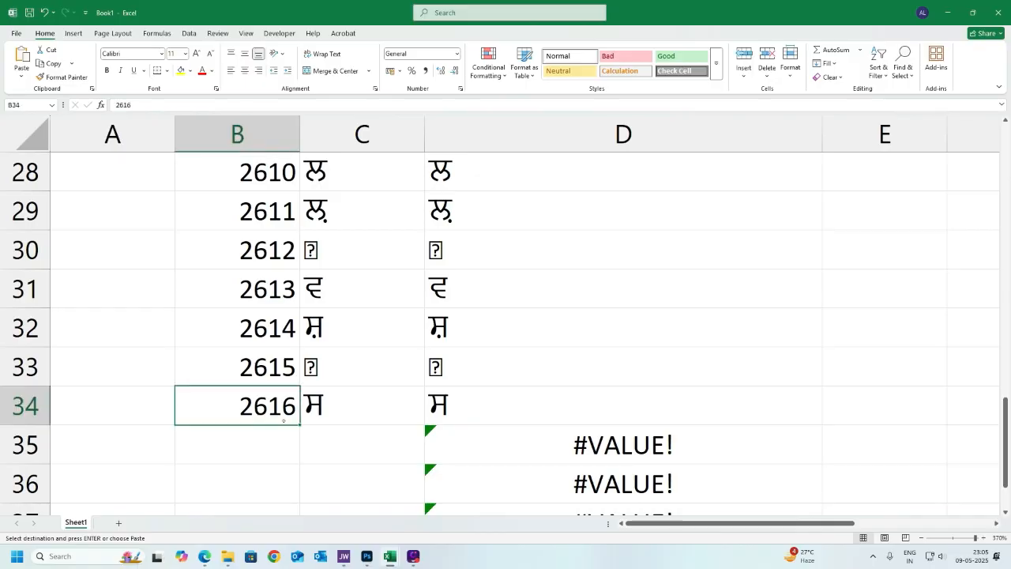
pyautogui.write('5')
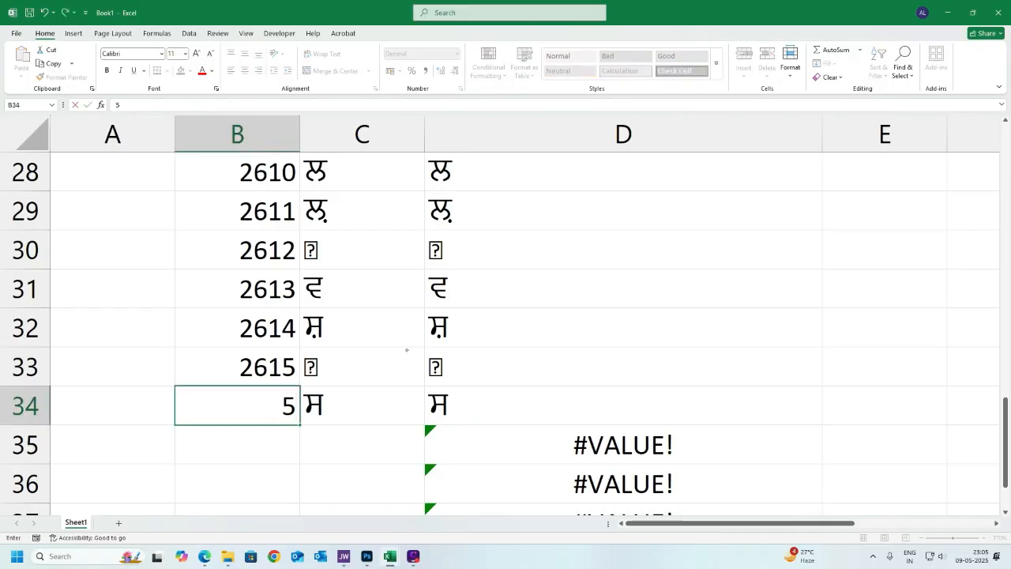
pyautogui.write('0000')
pyautogui.press('Return')
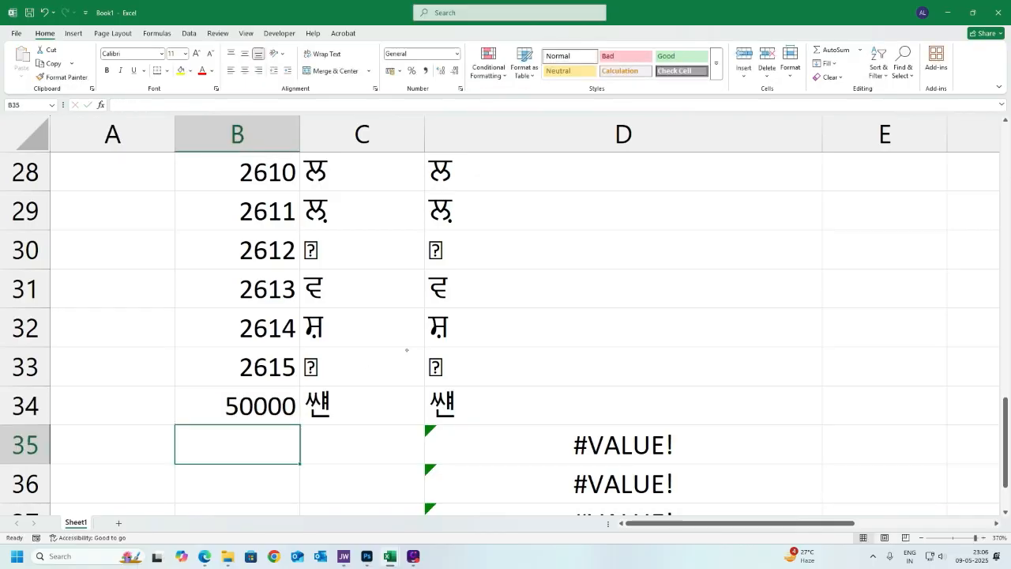
pyautogui.press('Up')
pyautogui.press('Right')
pyautogui.press('Right')
pyautogui.press('Left')
pyautogui.press('Left')
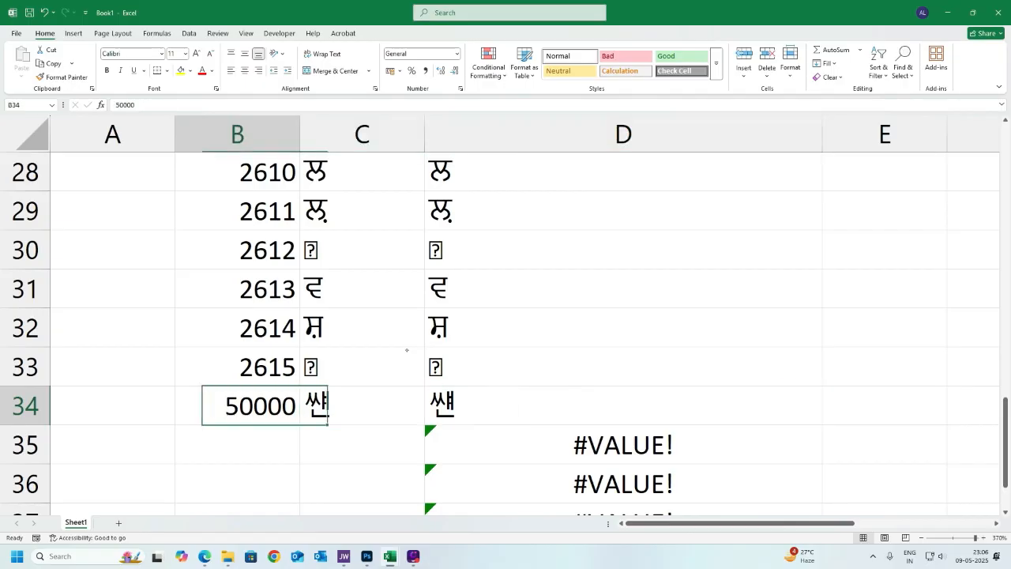
pyautogui.press('Up')
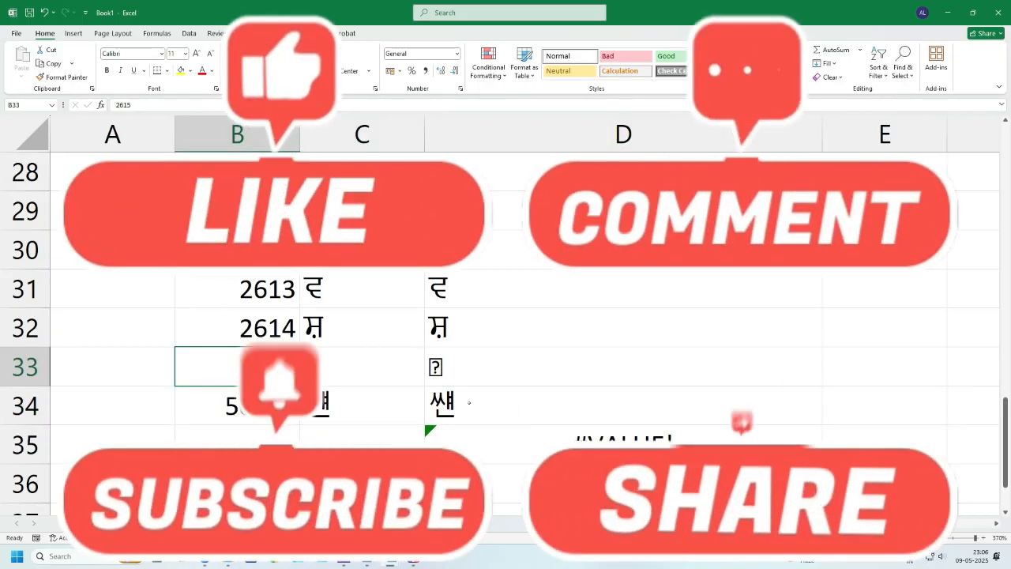
pyautogui.scroll(9, 470, 402)
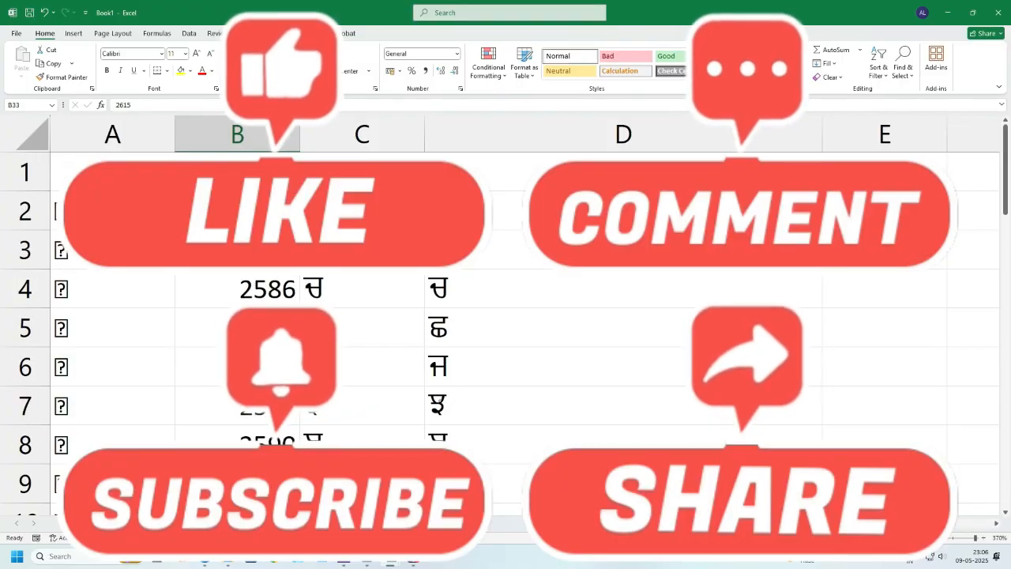